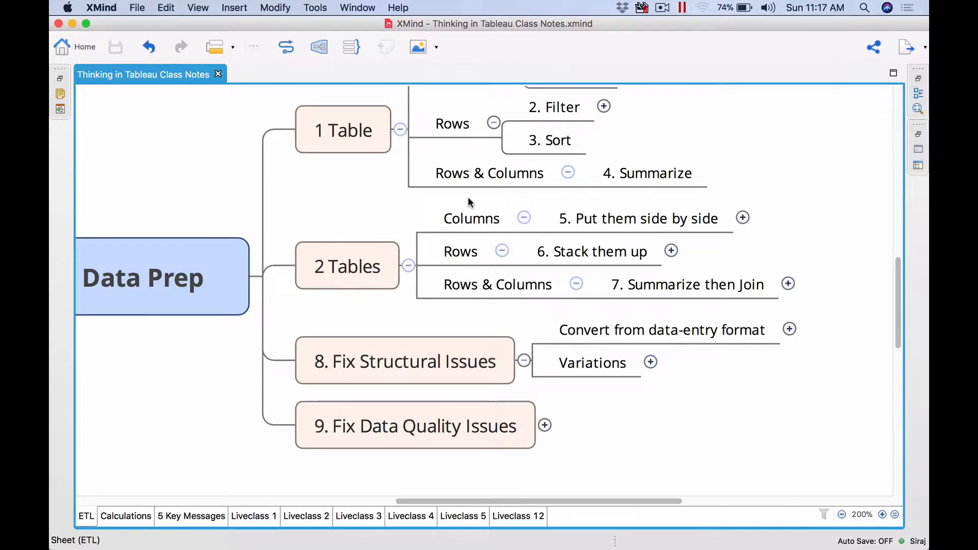
Review the Columns, Rows and Rows & Columns topics under 2 Tables and switch to the Intro to Project Maestro slide in PowerPoint.
{"action": "left_click", "coordinate": [460, 213]}
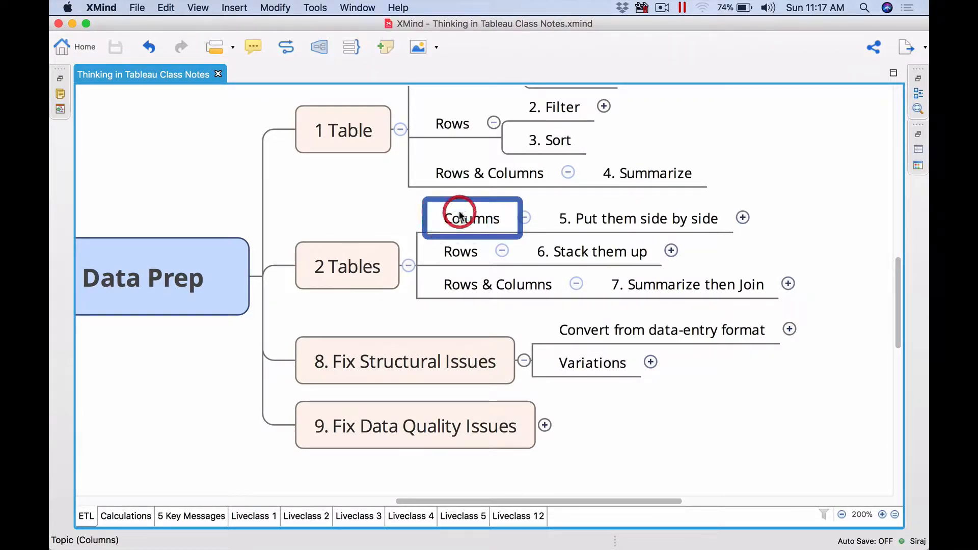
{"action": "left_click", "coordinate": [459, 251]}
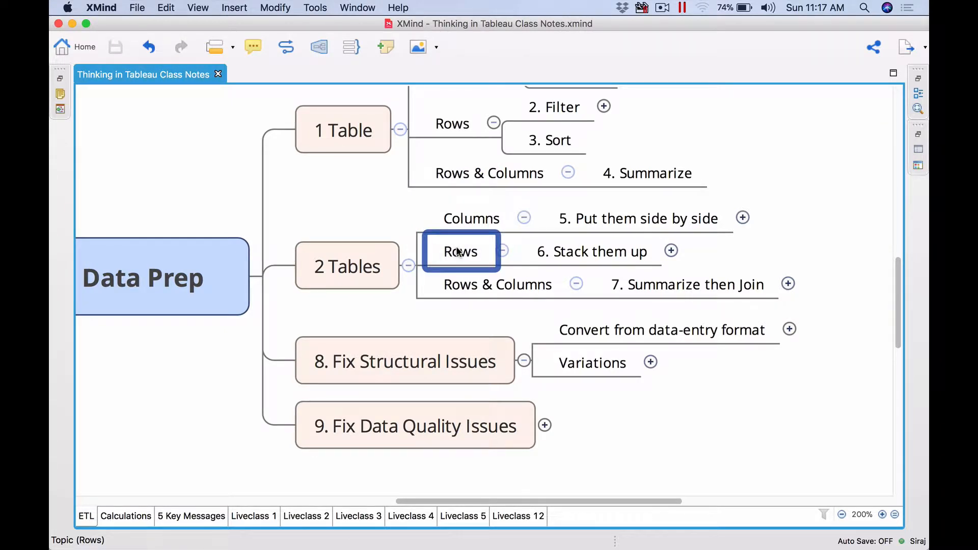
{"action": "left_click", "coordinate": [499, 284]}
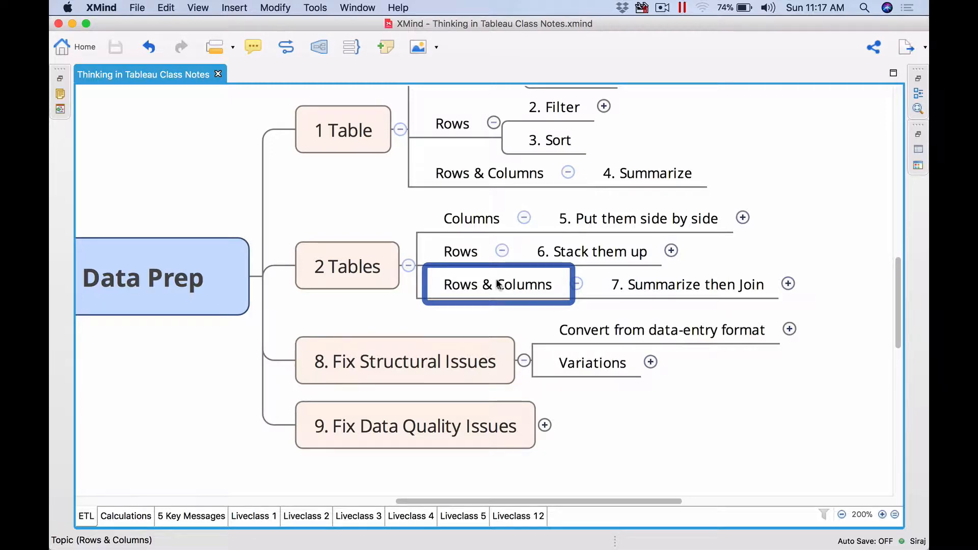
{"action": "key", "text": "ctrl+Up"}
{"action": "left_click", "coordinate": [713, 237]}
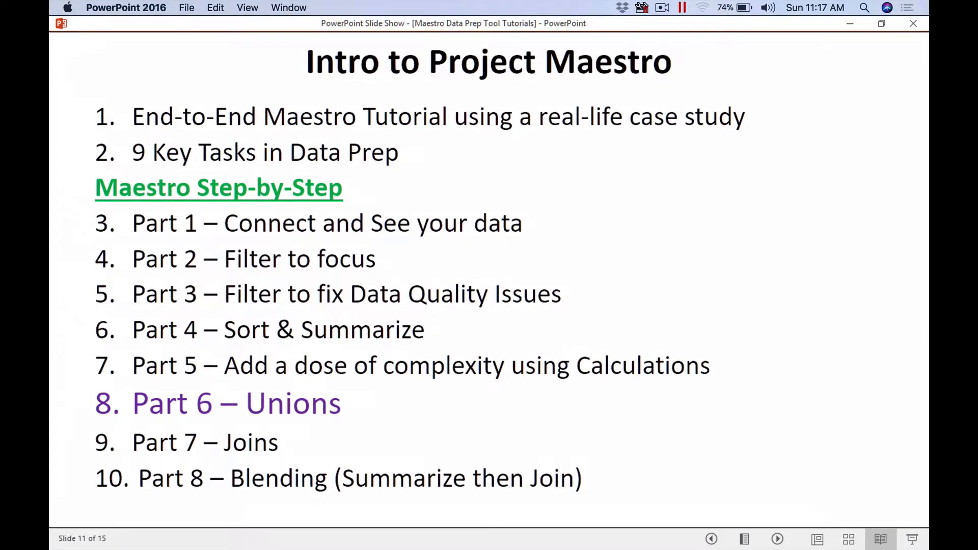
Switch to Excel and compare the Emp Master V1 - 10 rows, V2 - 20 rows and V3 - 220 rows worksheets.
{"action": "key", "text": "super+Tab"}
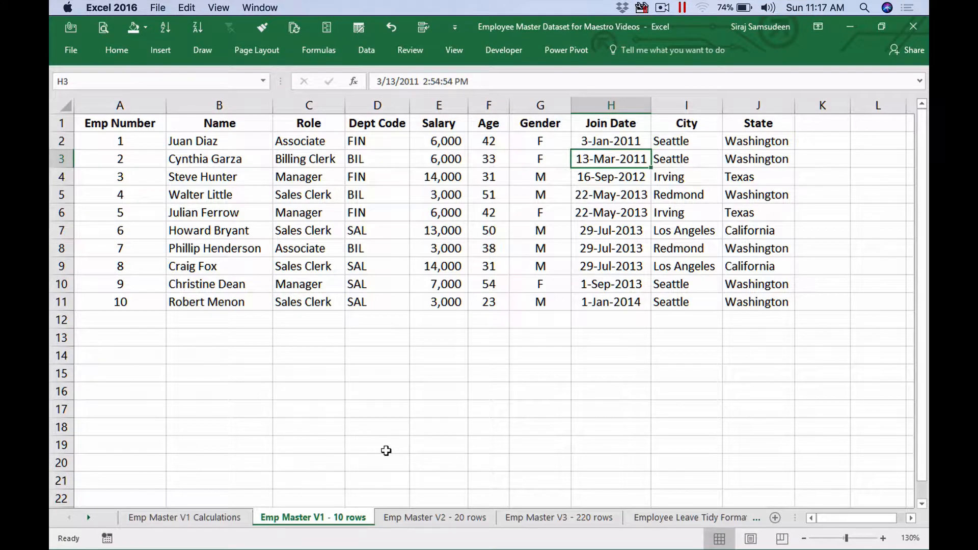
{"action": "left_click", "coordinate": [450, 520]}
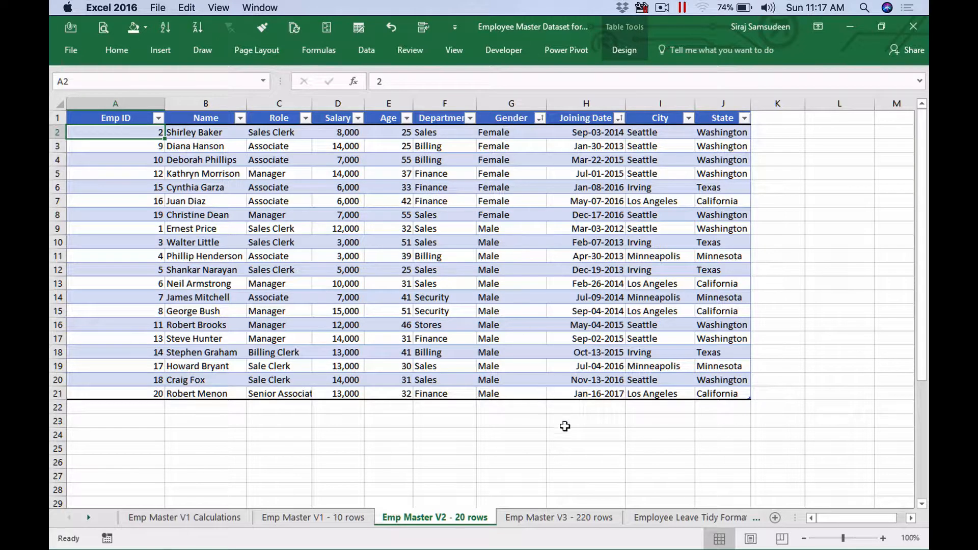
{"action": "left_click", "coordinate": [548, 520]}
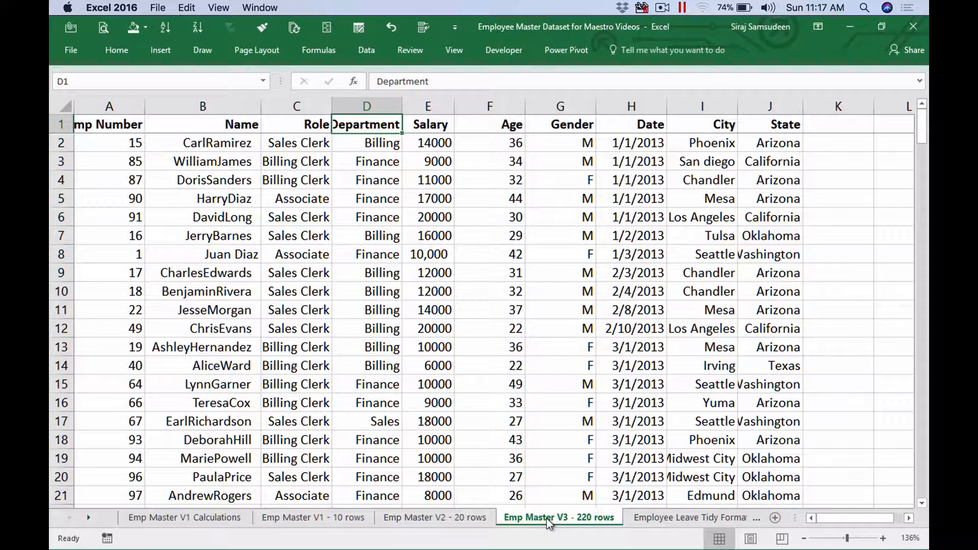
{"action": "left_click", "coordinate": [308, 518]}
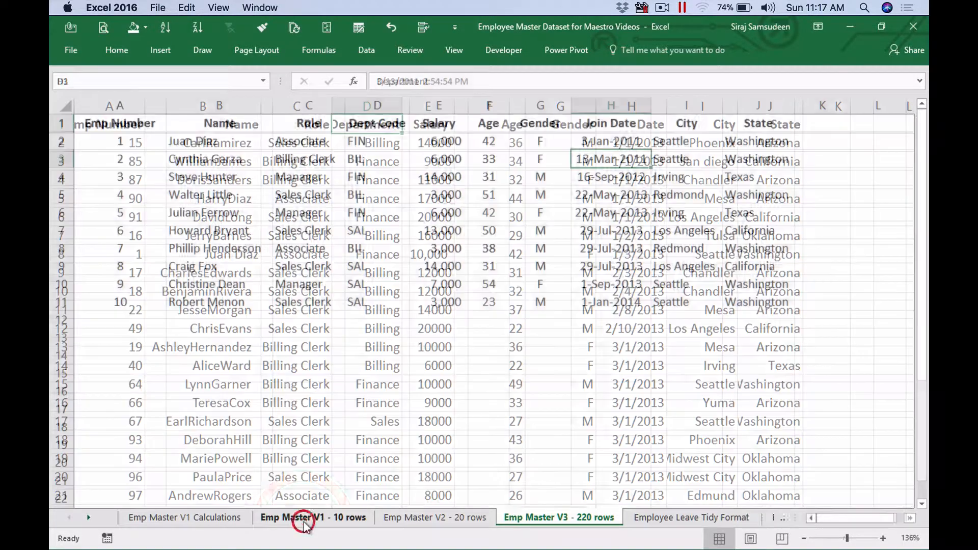
{"action": "left_click", "coordinate": [421, 518]}
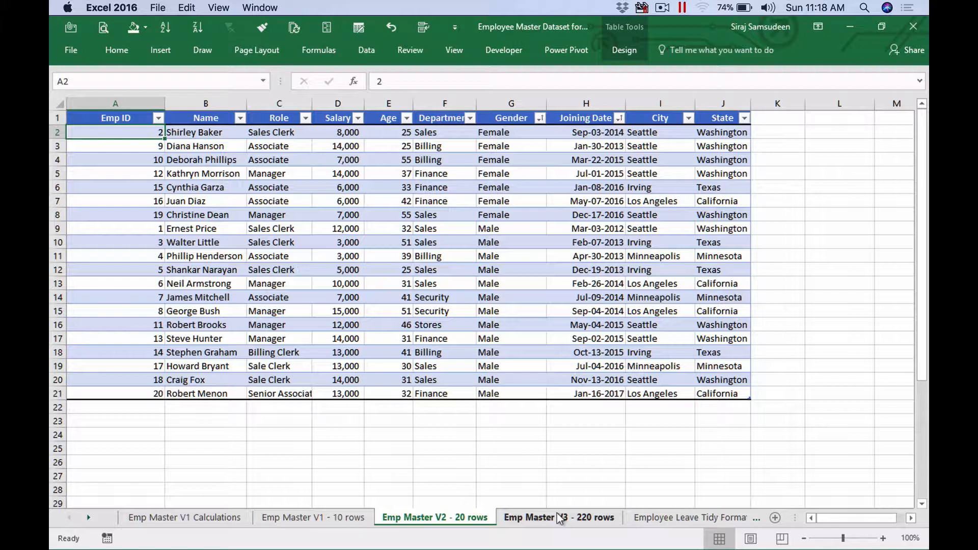
Switch to Project Maestro and review the Emp Master V1 input's fields and the Clean 1 step's data.
{"action": "key", "text": "ctrl+Up"}
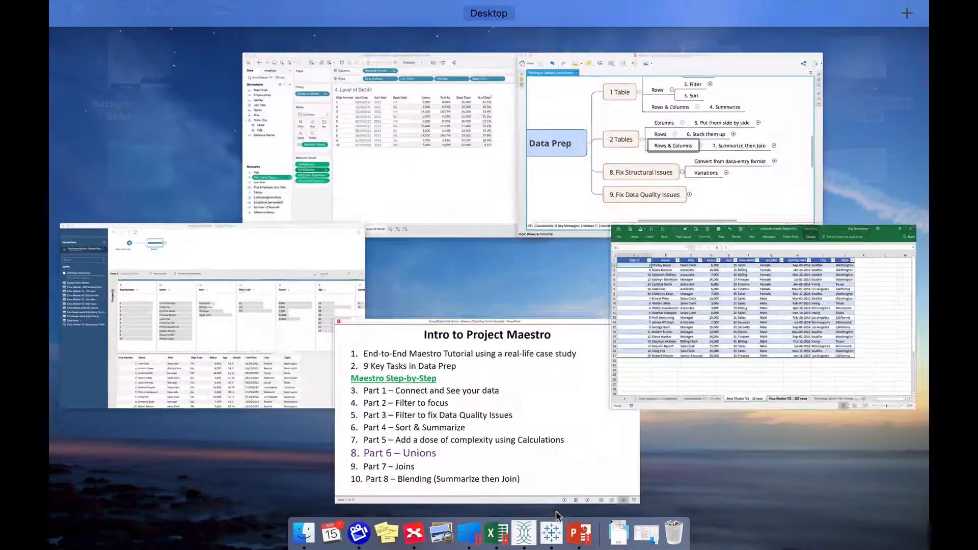
{"action": "left_click", "coordinate": [237, 327]}
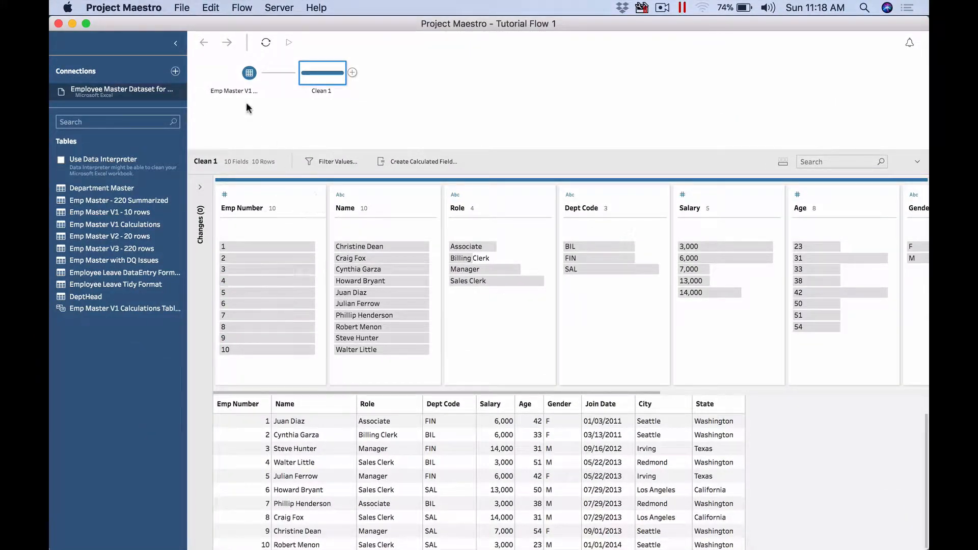
{"action": "left_click", "coordinate": [241, 80]}
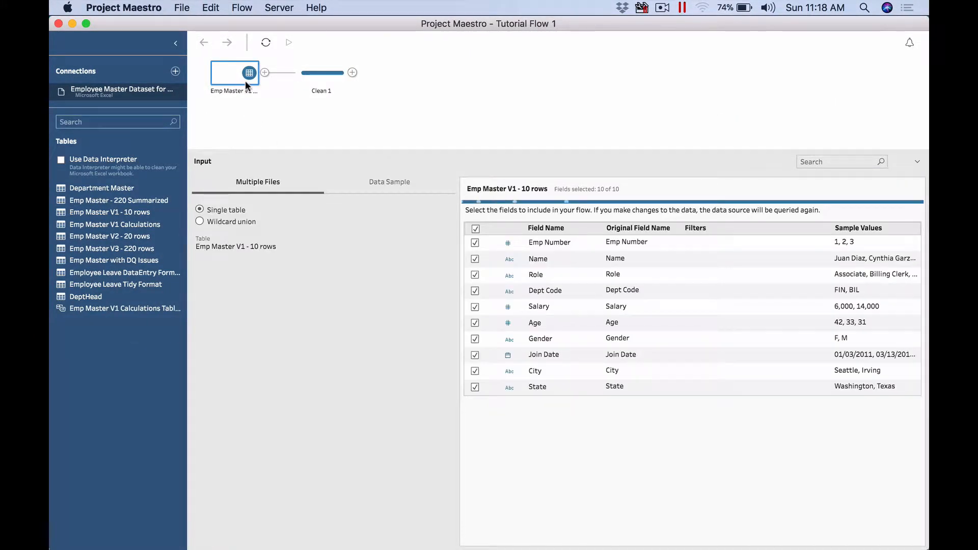
{"action": "left_click", "coordinate": [329, 64]}
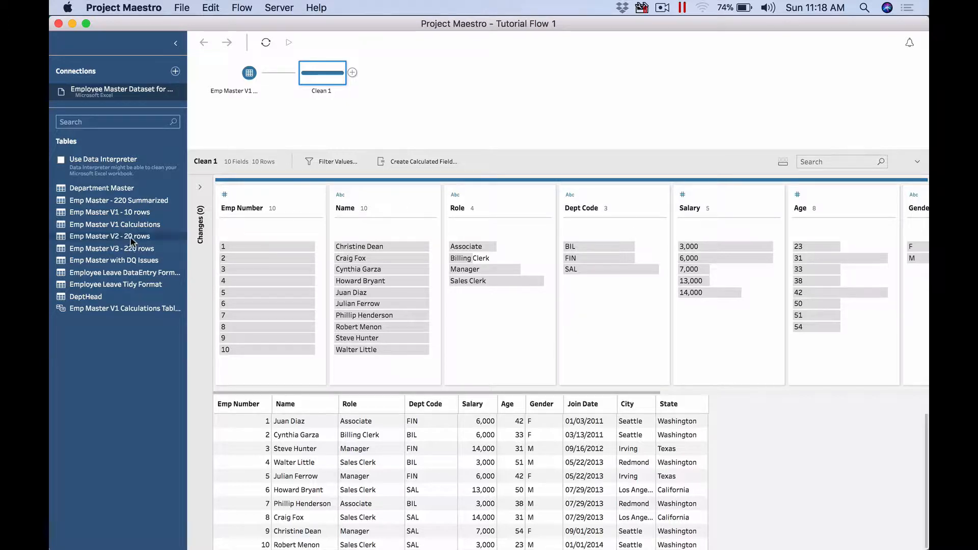
Add the Emp Master V2 - 20 rows table to the flow with its own cleaning step and compare its data with Clean 1.
{"action": "left_click_drag", "start_coordinate": [131, 240], "coordinate": [242, 126]}
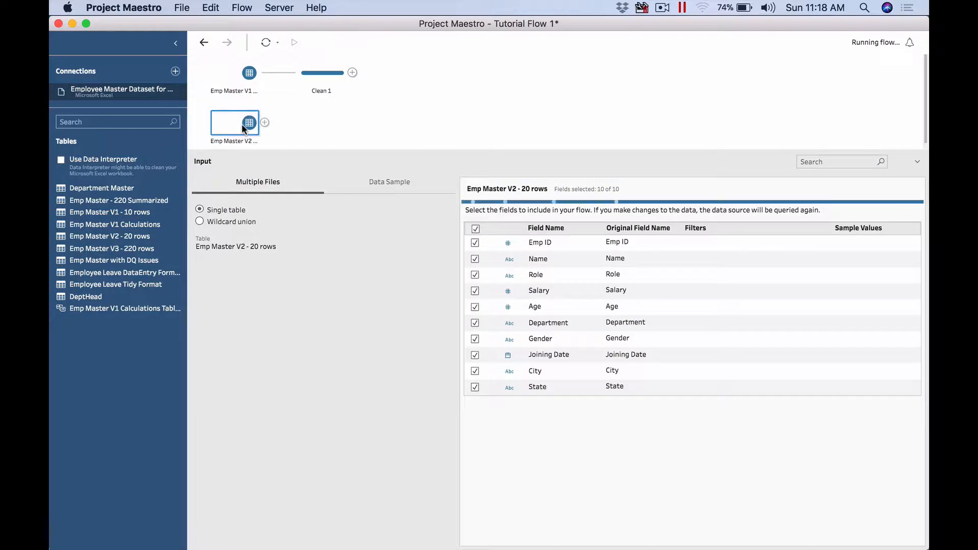
{"action": "left_click", "coordinate": [264, 123]}
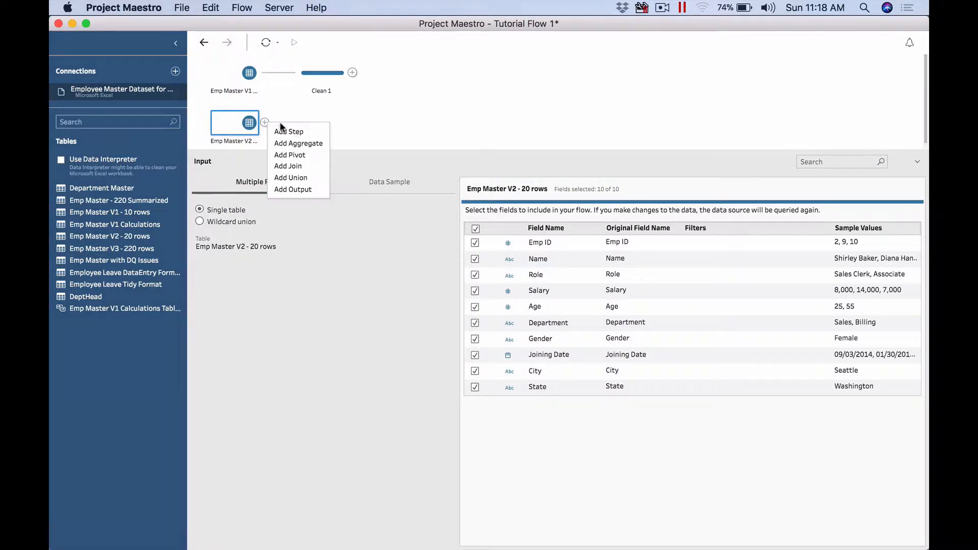
{"action": "left_click", "coordinate": [300, 130]}
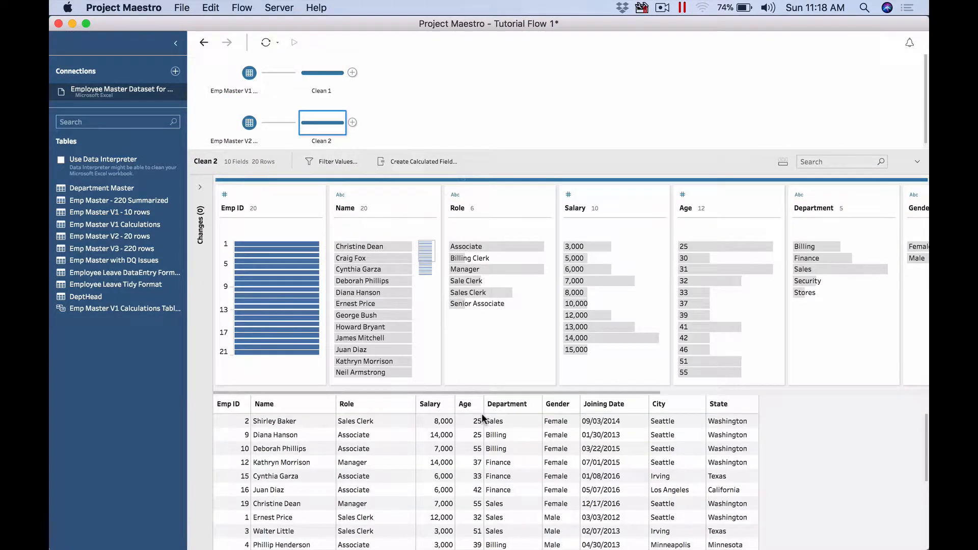
{"action": "scroll", "coordinate": [487, 520], "scroll_direction": "down", "scroll_amount": 5}
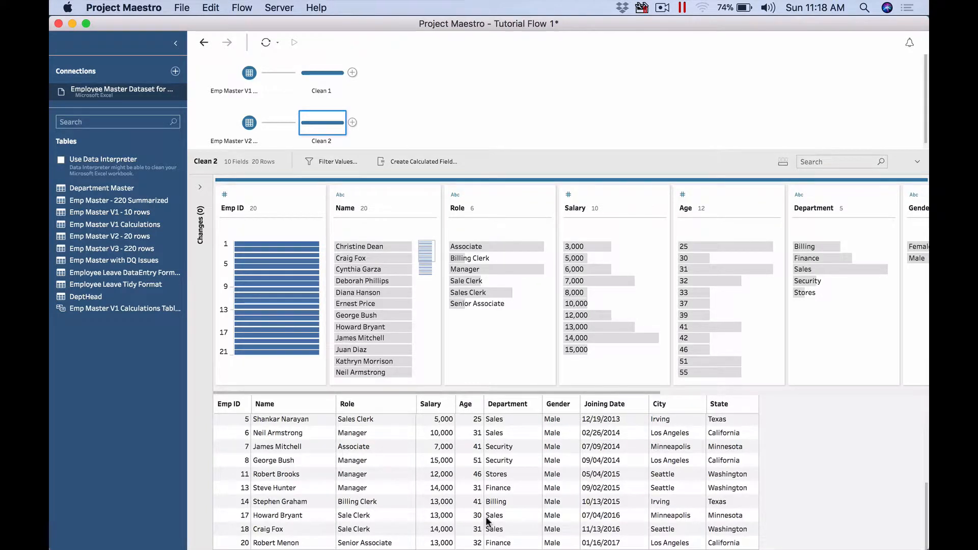
{"action": "scroll", "coordinate": [487, 520], "scroll_direction": "up", "scroll_amount": 5}
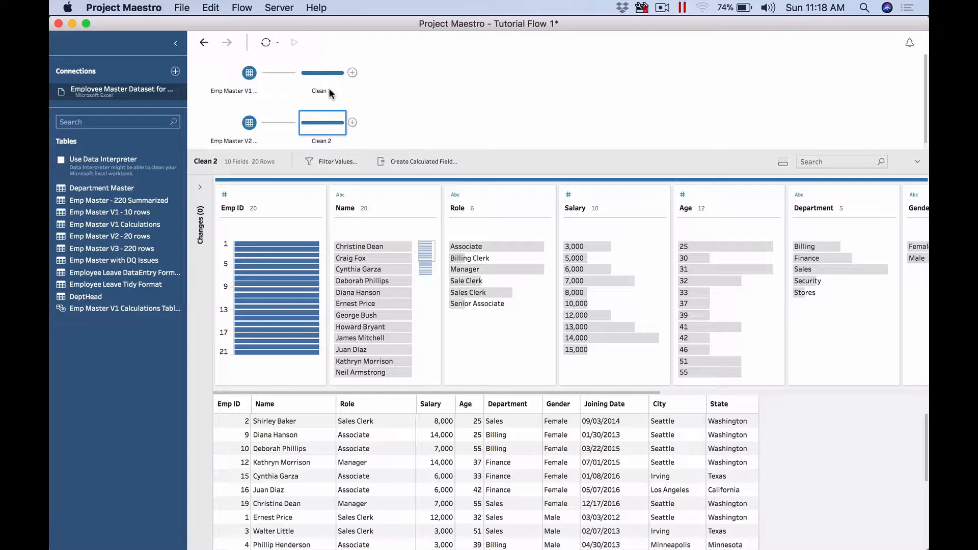
{"action": "left_click", "coordinate": [320, 72]}
{"action": "left_click", "coordinate": [316, 128]}
Switch to XMind and expand the 6. Stack them up topic to review its union requirements and problems.
{"action": "key", "text": "super+Tab"}
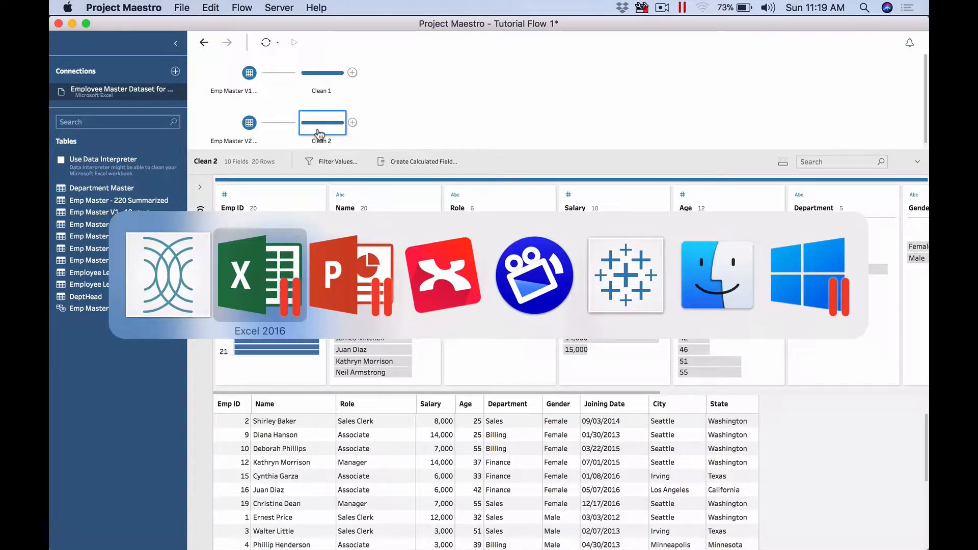
{"action": "key", "text": "super+Tab"}
{"action": "key", "text": "super+Tab"}
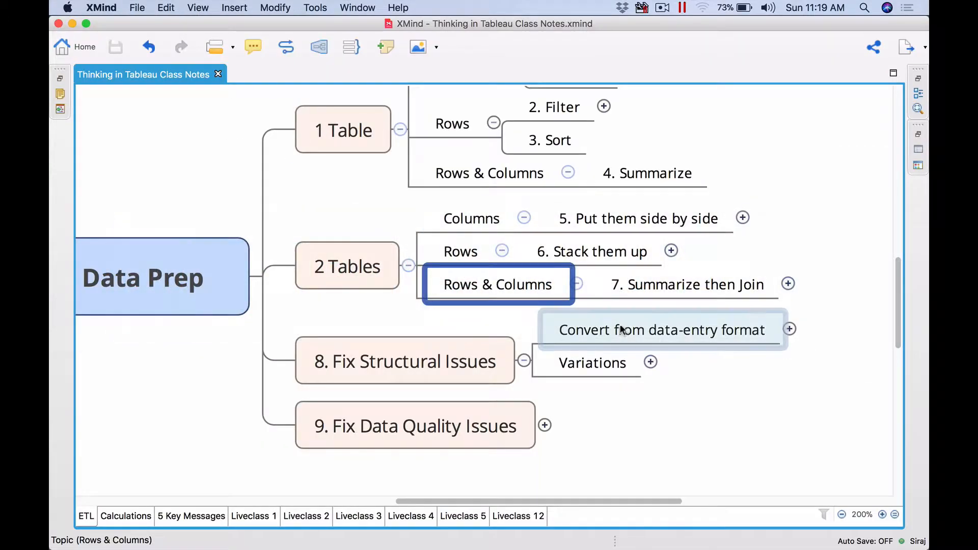
{"action": "left_click", "coordinate": [672, 250]}
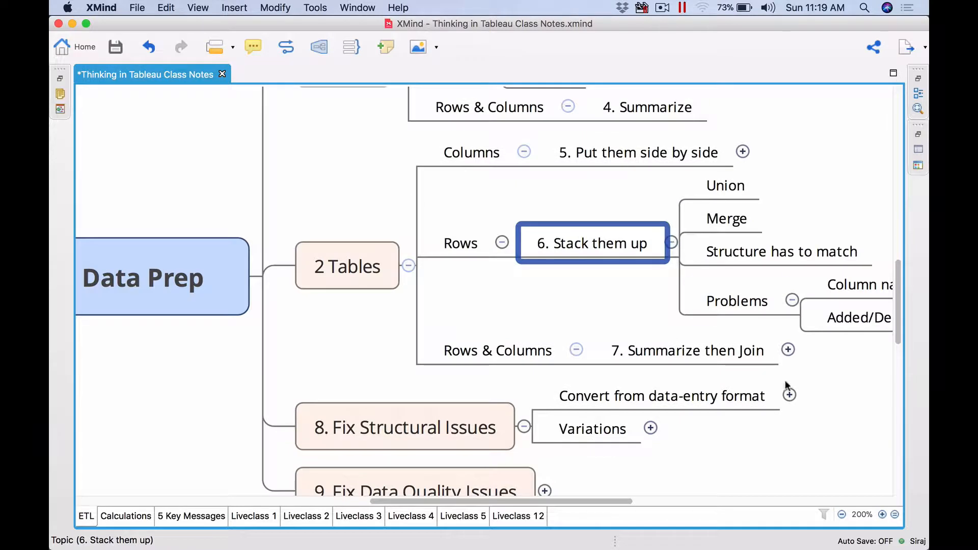
{"action": "left_click_drag", "start_coordinate": [607, 502], "coordinate": [683, 502]}
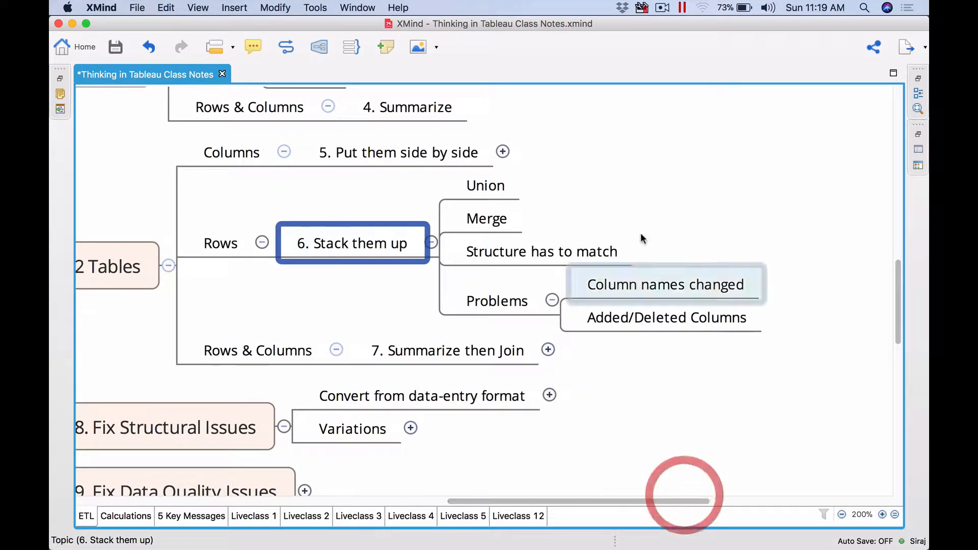
{"action": "left_click", "coordinate": [641, 251]}
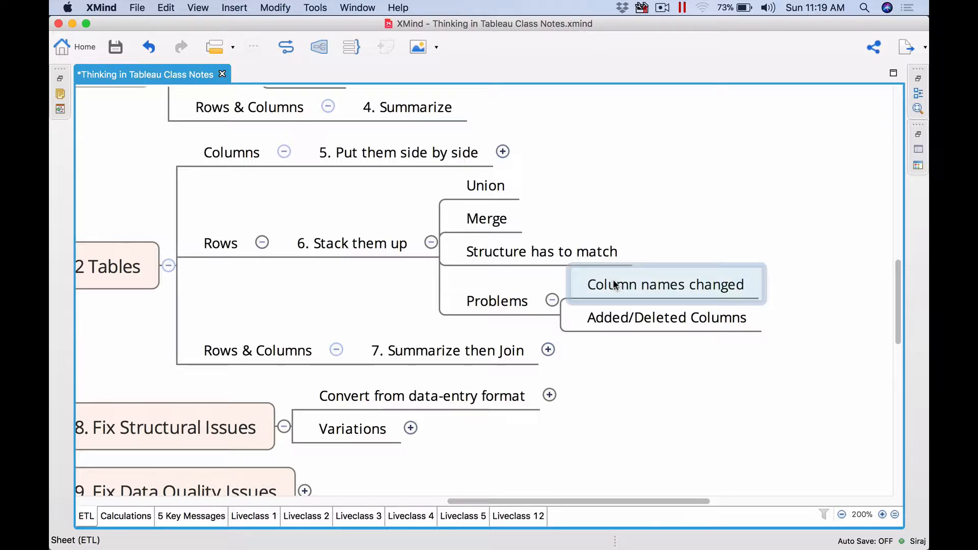
Switch to Excel and compare the column headers of the Emp Master V2 - 20 rows and V1 - 10 rows worksheets.
{"action": "key", "text": "super+Tab"}
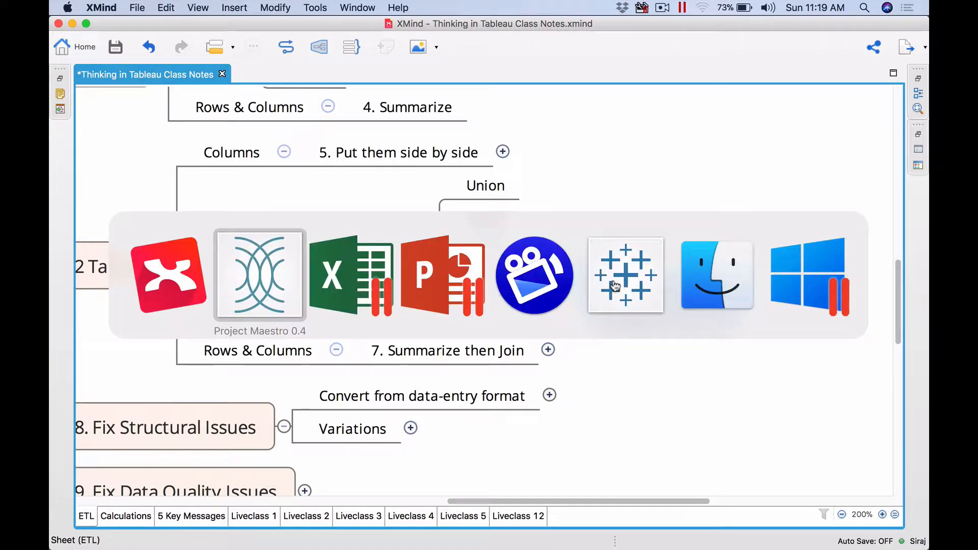
{"action": "key", "text": "super+Tab"}
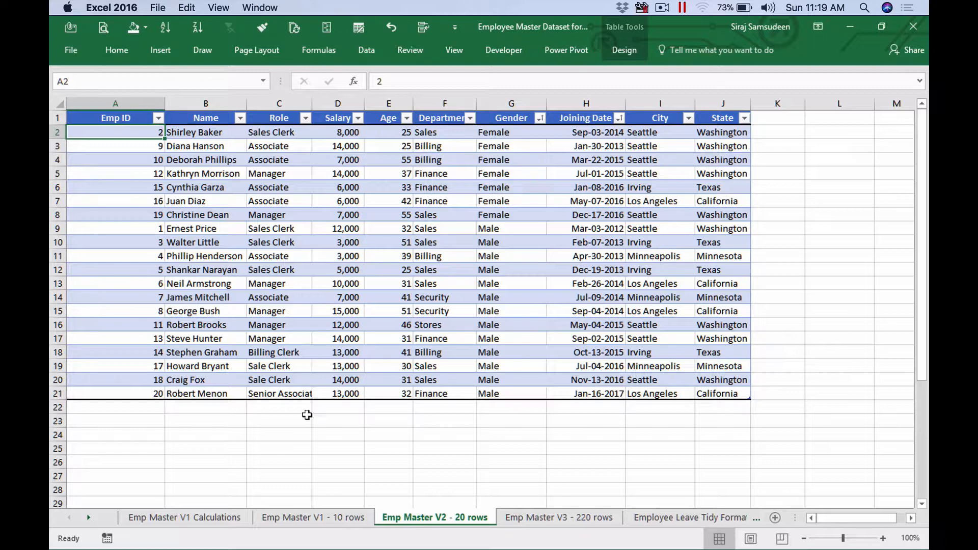
{"action": "left_click", "coordinate": [323, 520]}
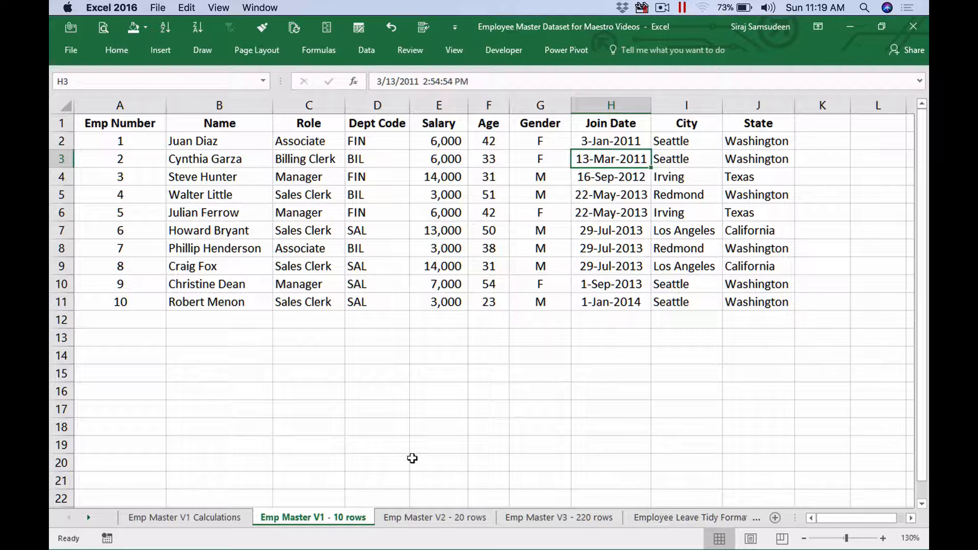
{"action": "left_click", "coordinate": [491, 127]}
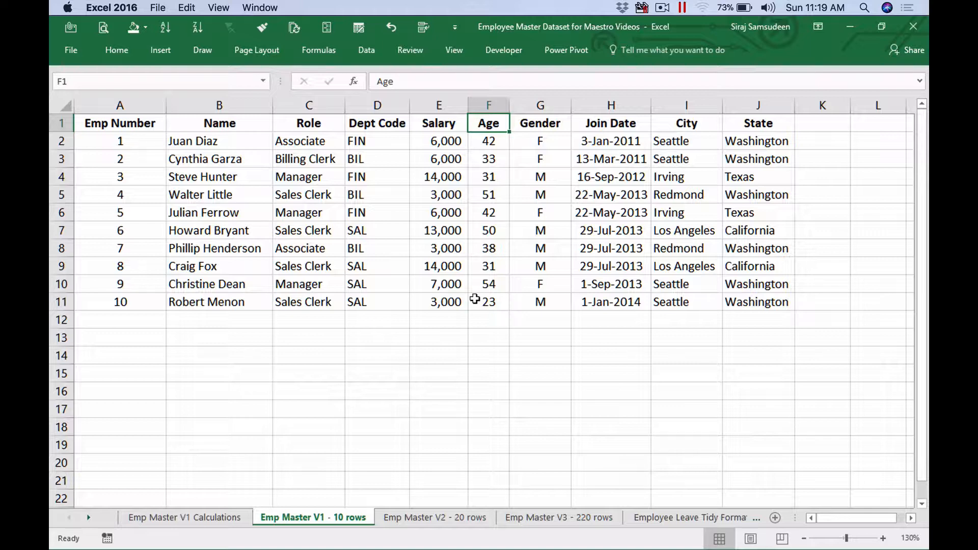
Return to Project Maestro and union the Clean 2 step with the Clean 1 step.
{"action": "key", "text": "super+Tab"}
{"action": "key", "text": "super+Tab"}
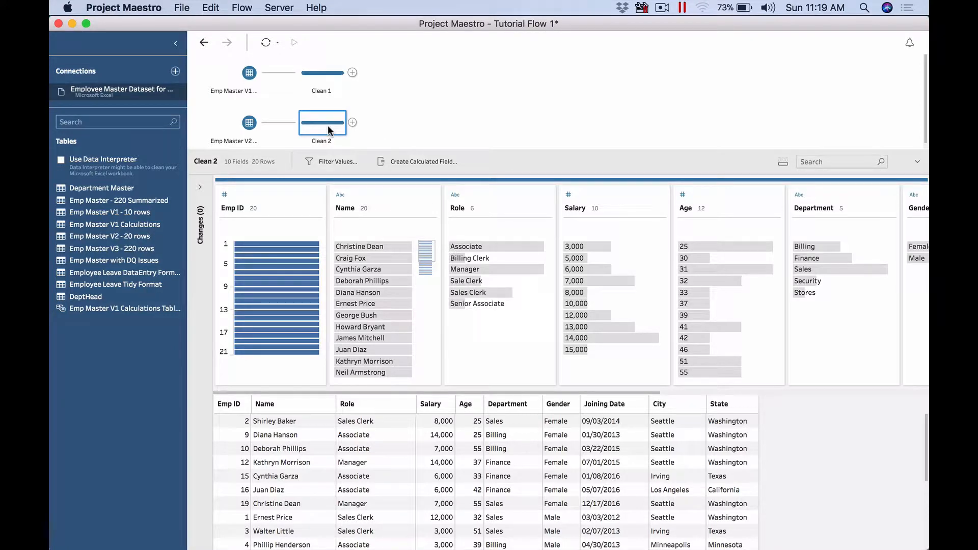
{"action": "left_click_drag", "start_coordinate": [326, 123], "coordinate": [310, 87]}
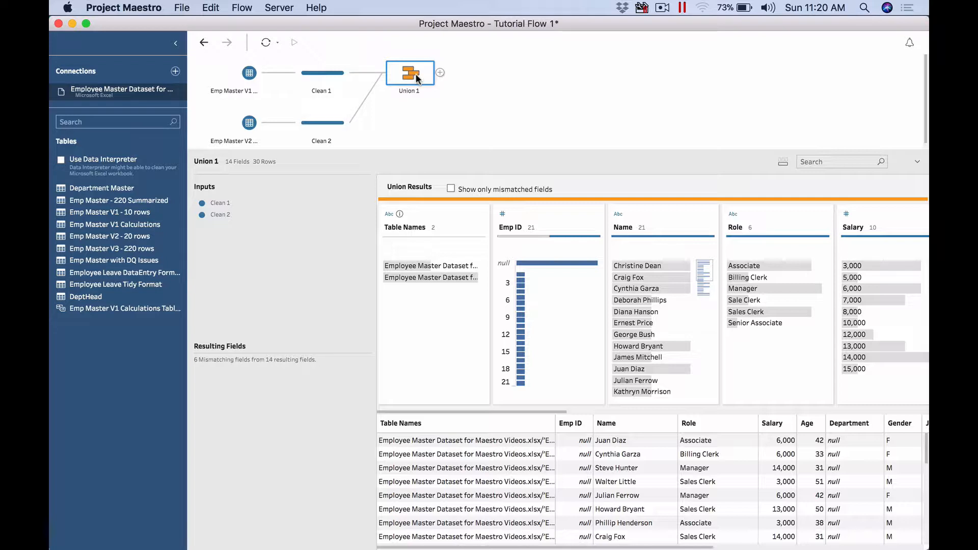
Examine the union results across all fields, checking the source table names and the mismatched employee number, department and joining date fields.
{"action": "mouse_move", "coordinate": [433, 281]}
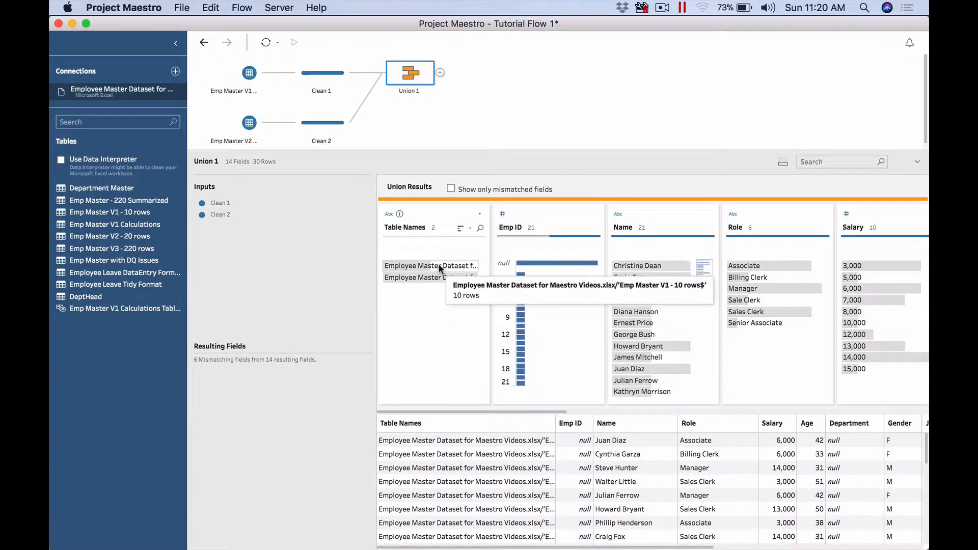
{"action": "mouse_move", "coordinate": [422, 261]}
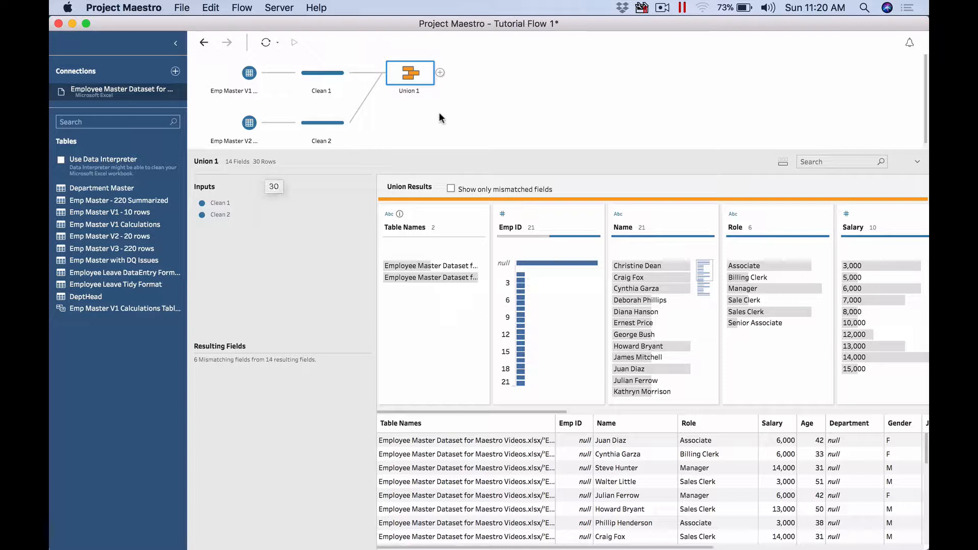
{"action": "scroll", "coordinate": [577, 352], "scroll_direction": "right", "scroll_amount": 5}
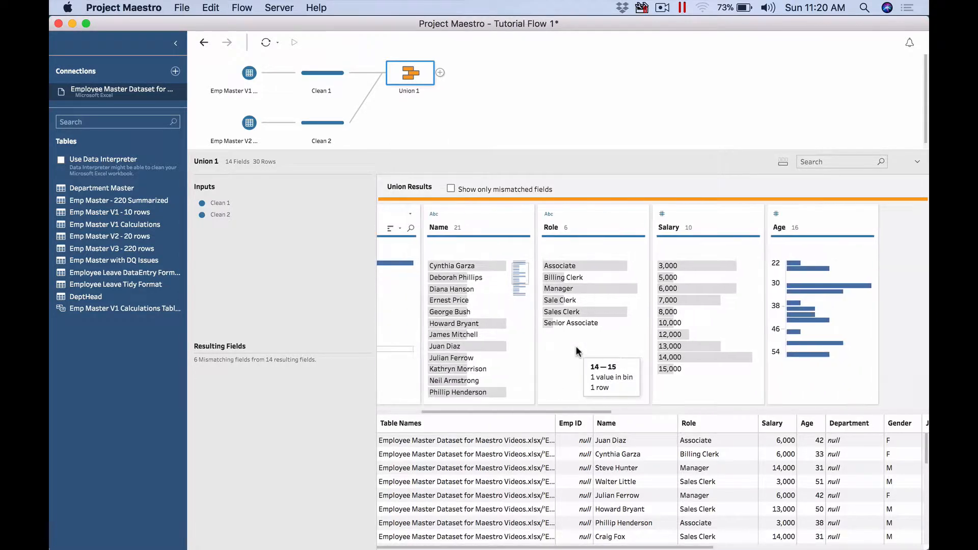
{"action": "scroll", "coordinate": [578, 351], "scroll_direction": "right", "scroll_amount": 10}
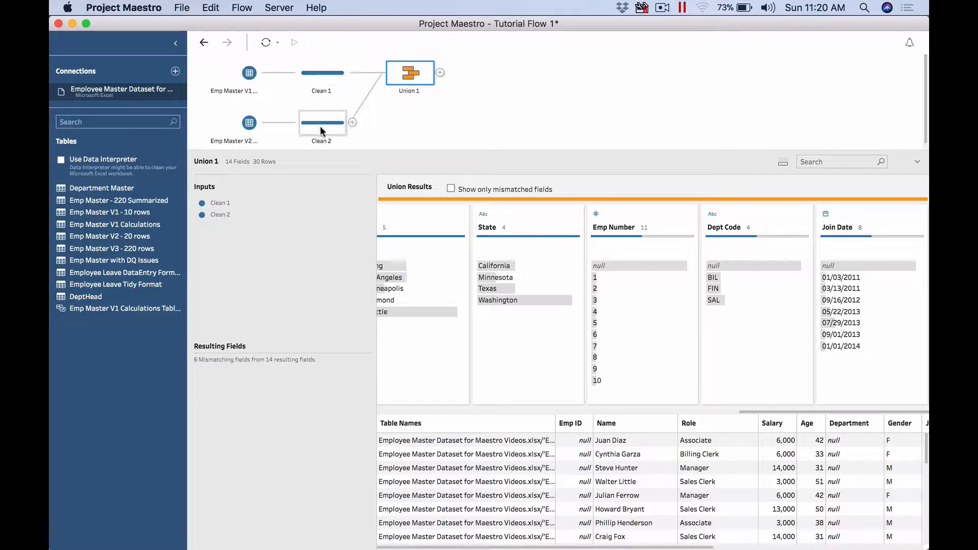
{"action": "scroll", "coordinate": [642, 295], "scroll_direction": "left", "scroll_amount": 8}
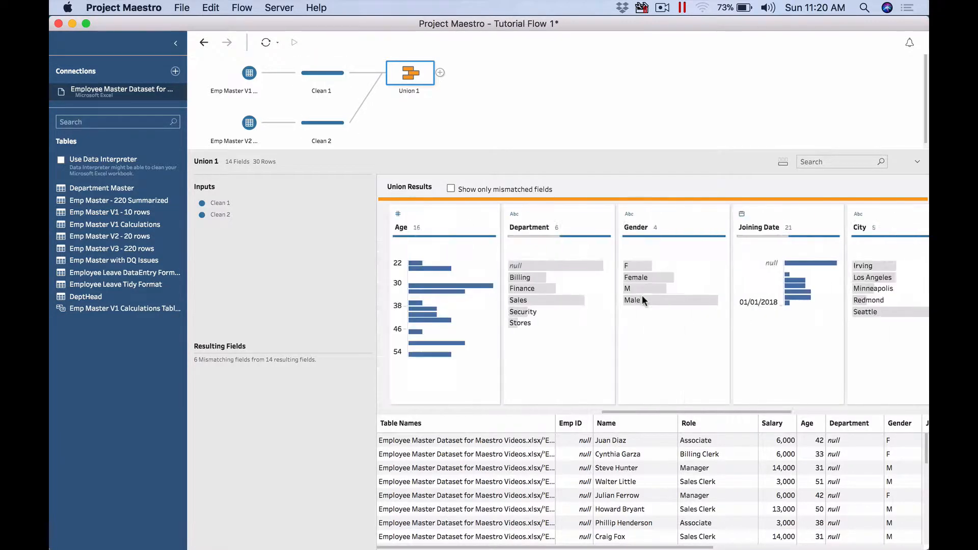
{"action": "scroll", "coordinate": [642, 295], "scroll_direction": "left", "scroll_amount": 5}
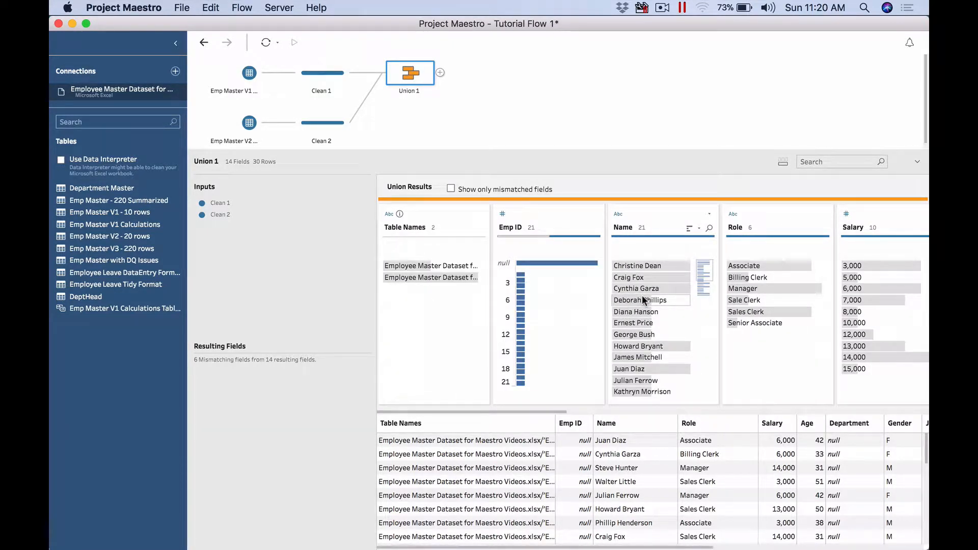
Show only the mismatched fields and compare Dept Code with Department across the union's data rows.
{"action": "left_click", "coordinate": [451, 189]}
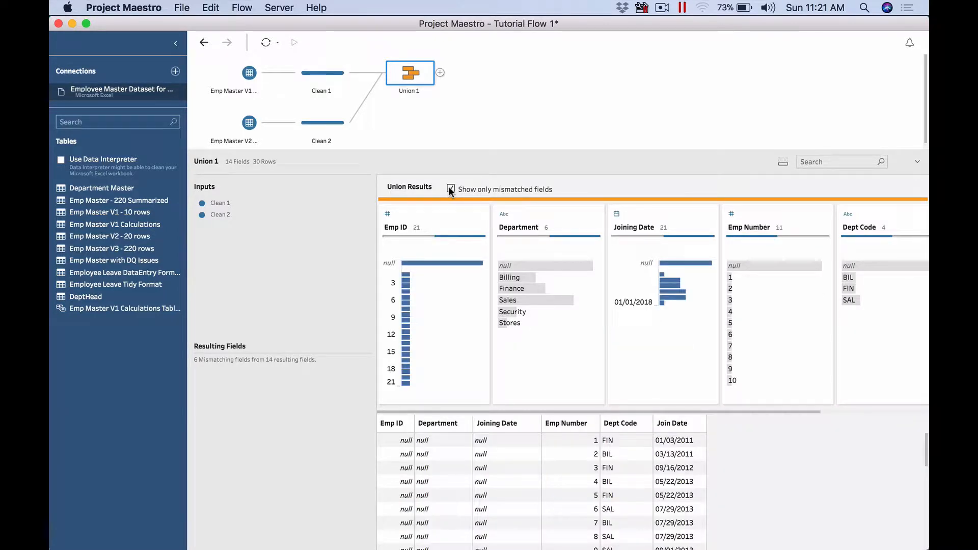
{"action": "left_click", "coordinate": [863, 213]}
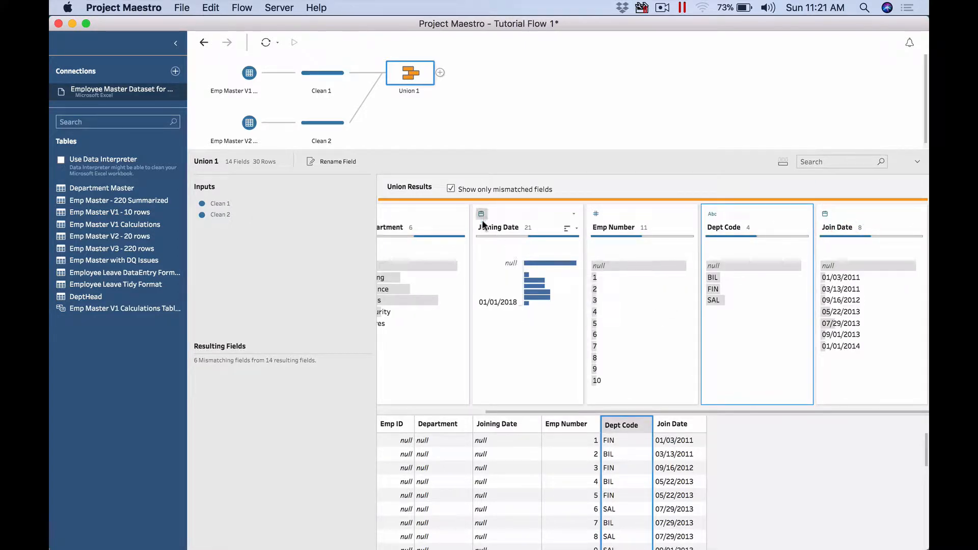
{"action": "left_click", "coordinate": [400, 220]}
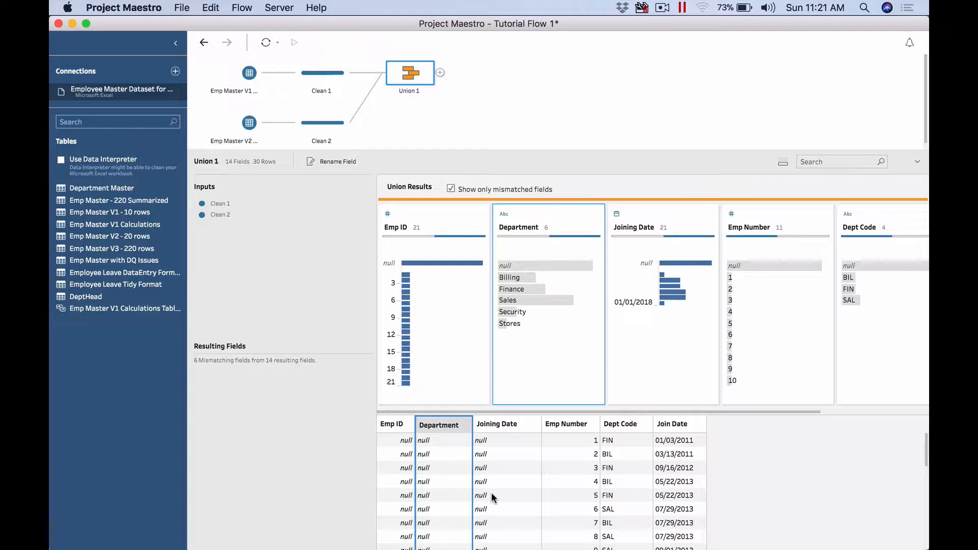
{"action": "scroll", "coordinate": [493, 497], "scroll_direction": "down", "scroll_amount": 10}
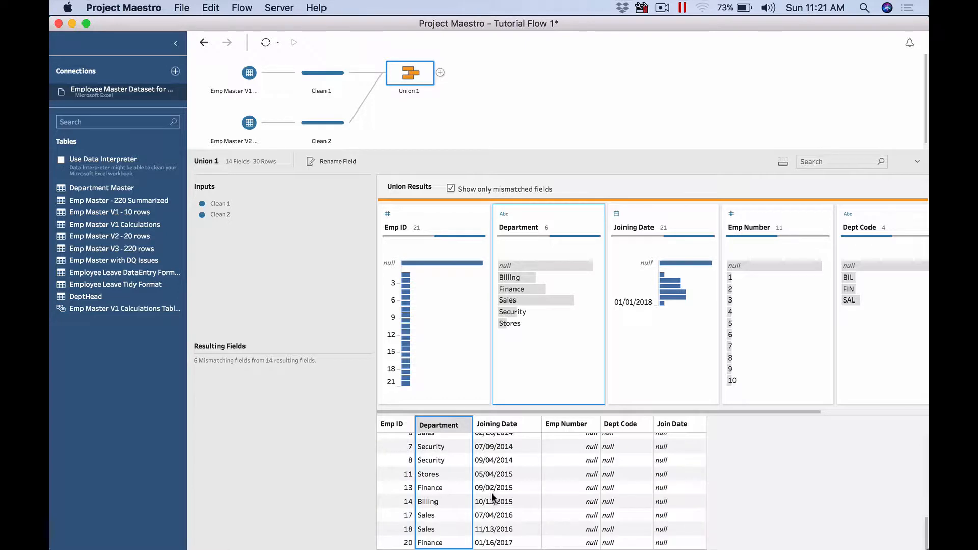
{"action": "scroll", "coordinate": [492, 497], "scroll_direction": "up", "scroll_amount": 10}
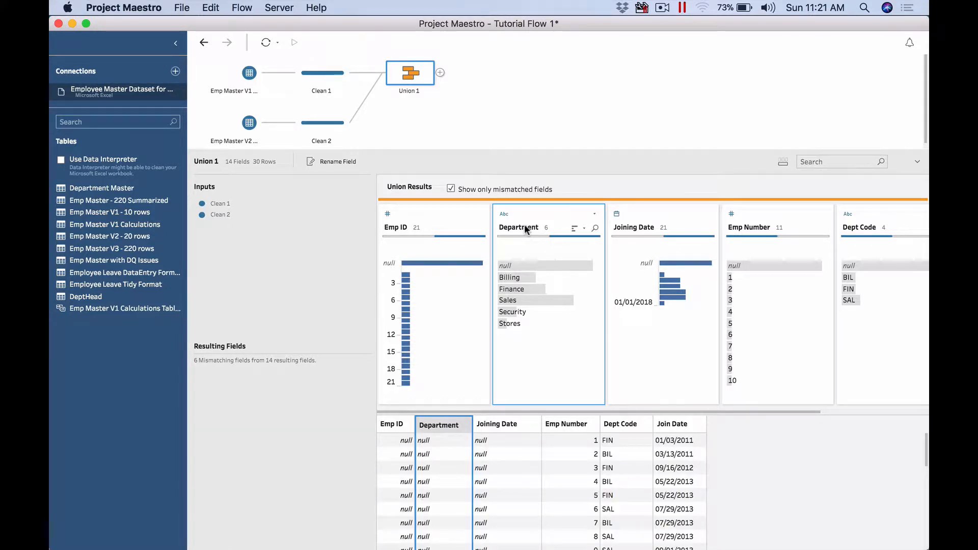
Show all union fields, highlight the rows with a null Department, and widen the Table Names column to read their source table.
{"action": "left_click", "coordinate": [451, 188]}
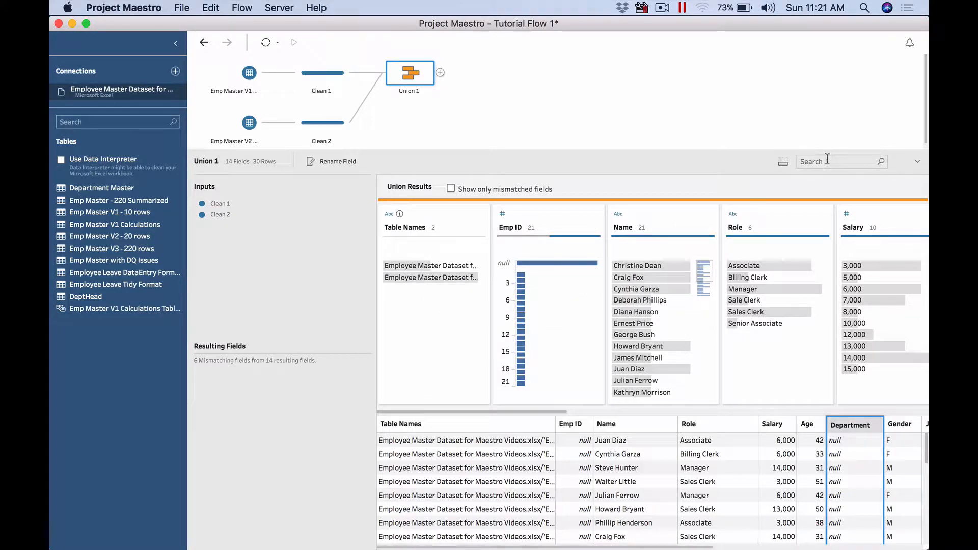
{"action": "scroll", "coordinate": [729, 284], "scroll_direction": "right", "scroll_amount": 10}
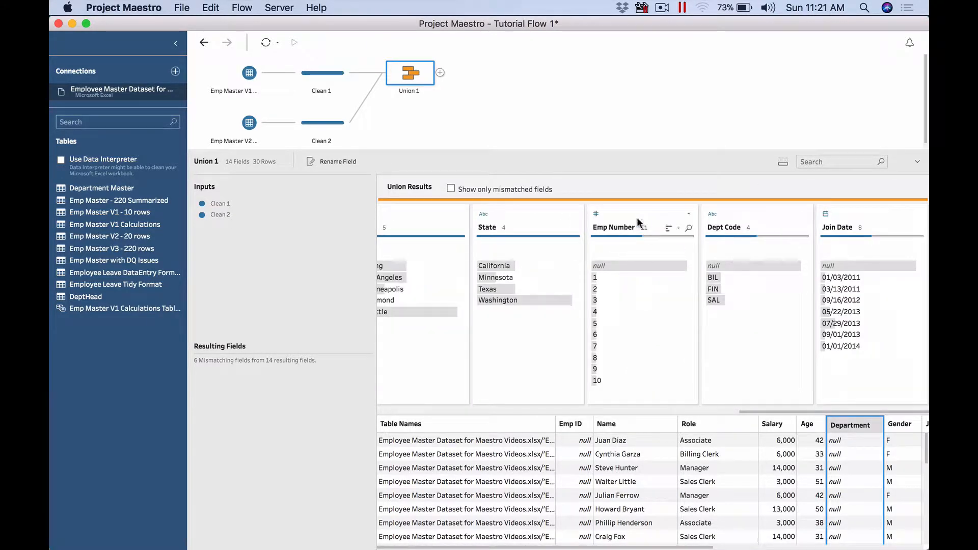
{"action": "scroll", "coordinate": [513, 262], "scroll_direction": "left", "scroll_amount": 3}
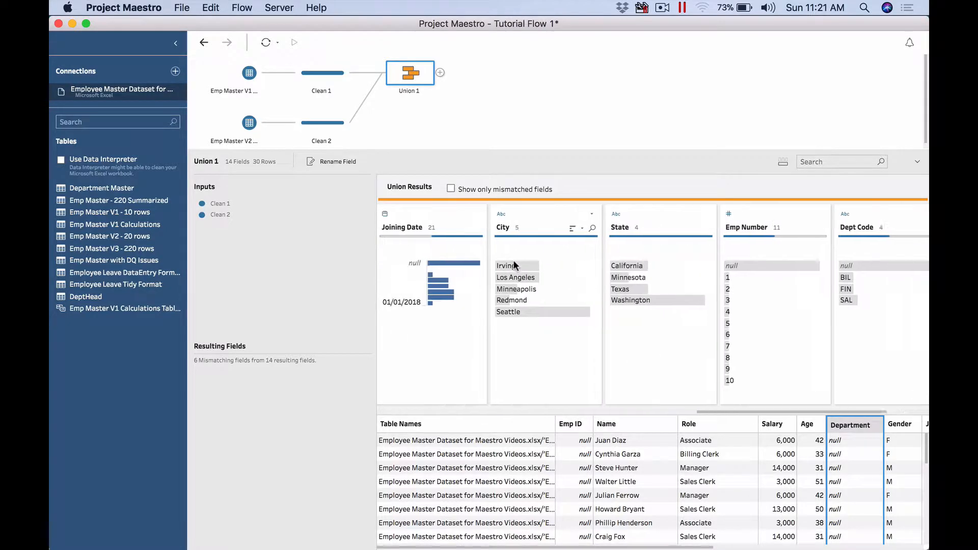
{"action": "scroll", "coordinate": [513, 262], "scroll_direction": "left", "scroll_amount": 6}
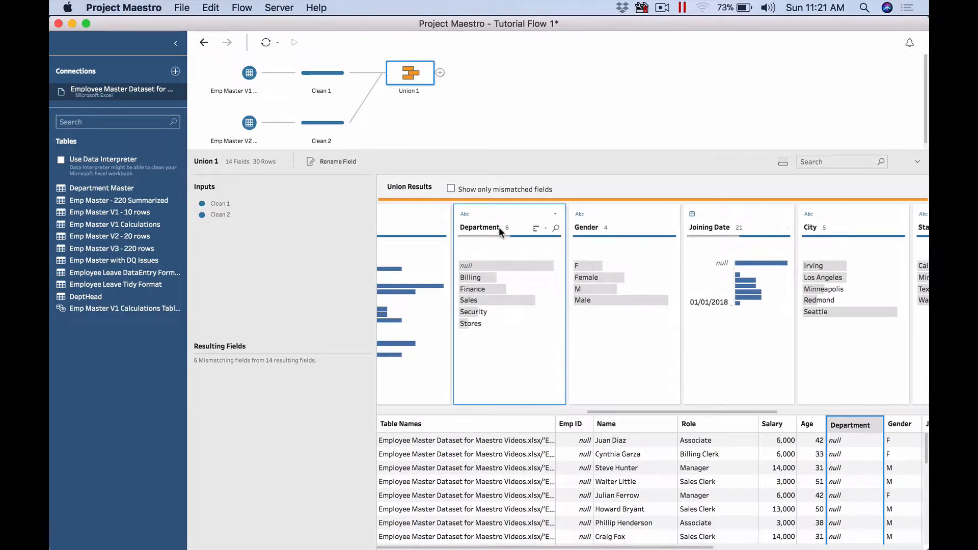
{"action": "left_click", "coordinate": [482, 263]}
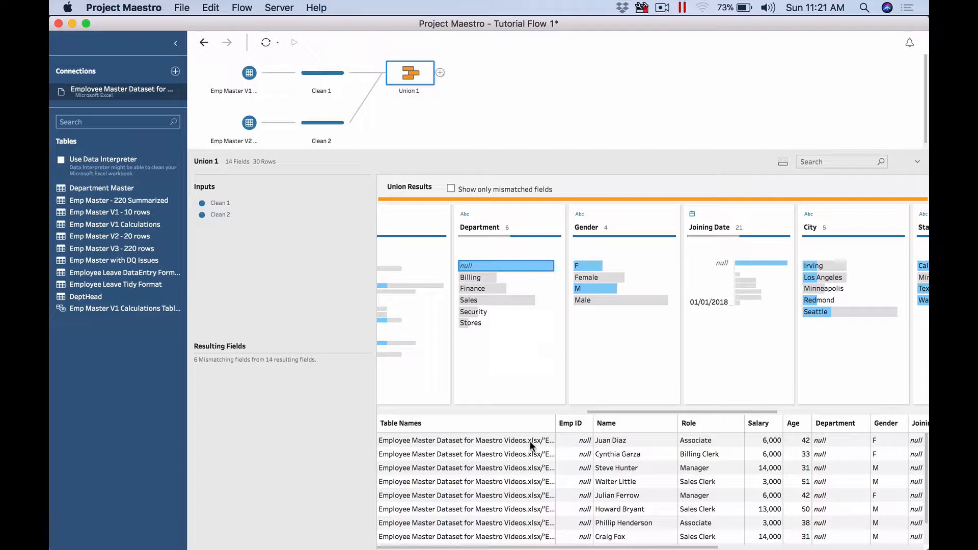
{"action": "left_click_drag", "start_coordinate": [555, 425], "coordinate": [631, 415]}
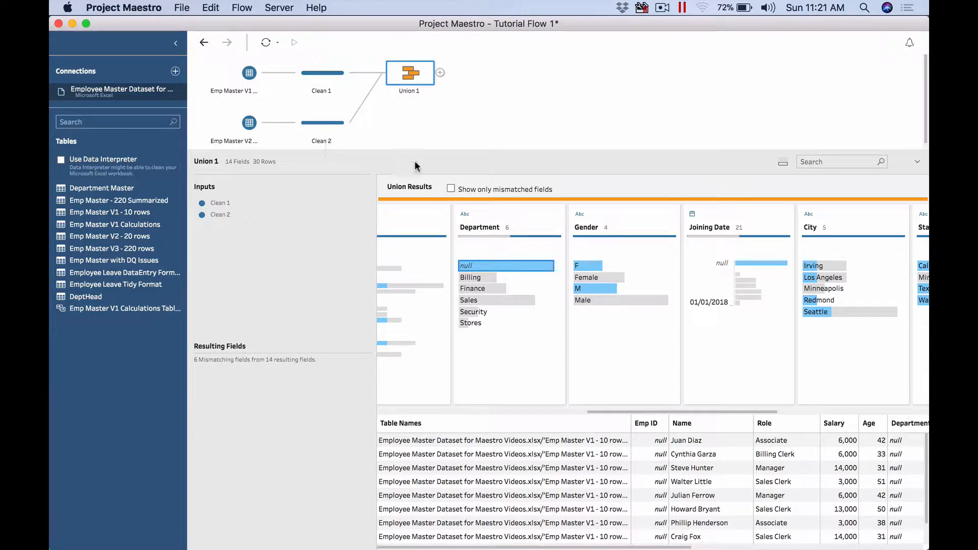
Show only the mismatched fields and merge Dept Code into the Department field.
{"action": "left_click", "coordinate": [451, 189]}
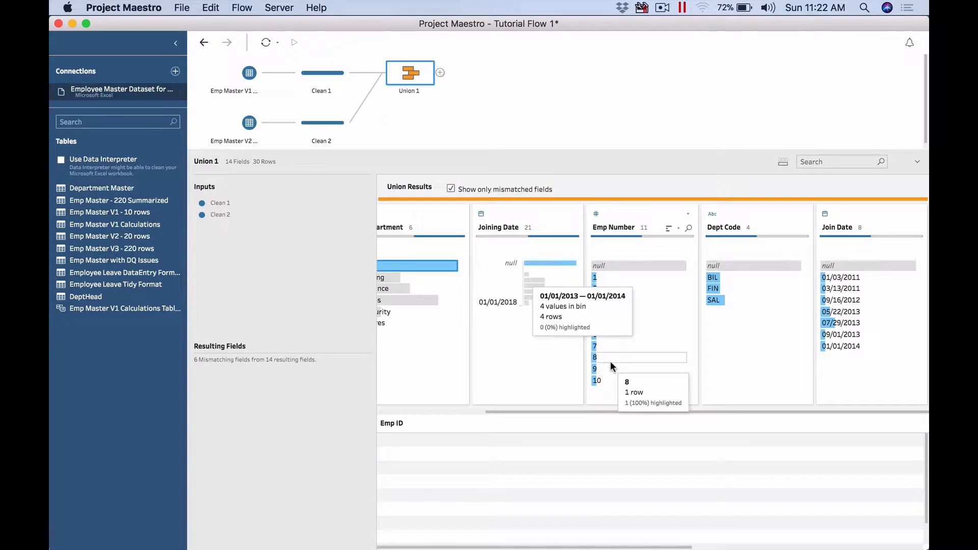
{"action": "left_click", "coordinate": [738, 224]}
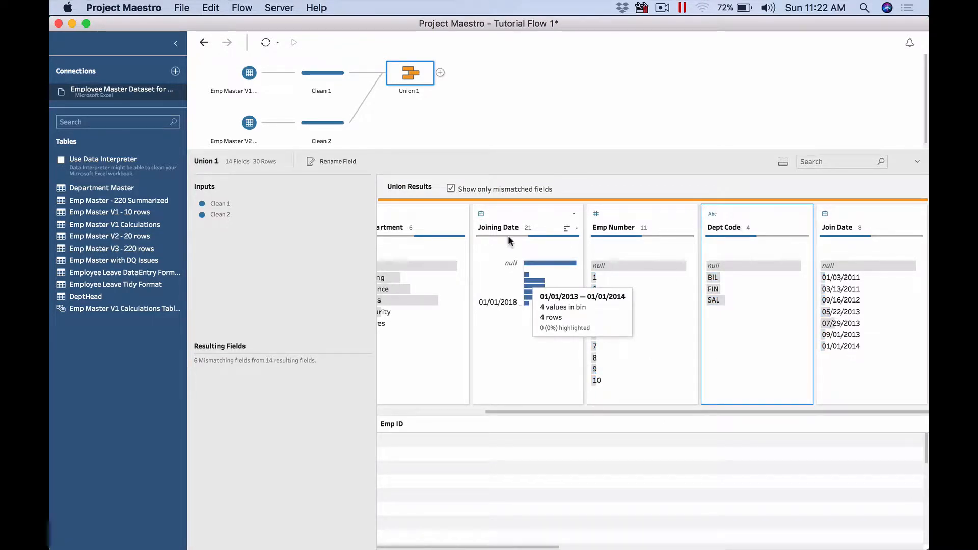
{"action": "left_click", "coordinate": [423, 214]}
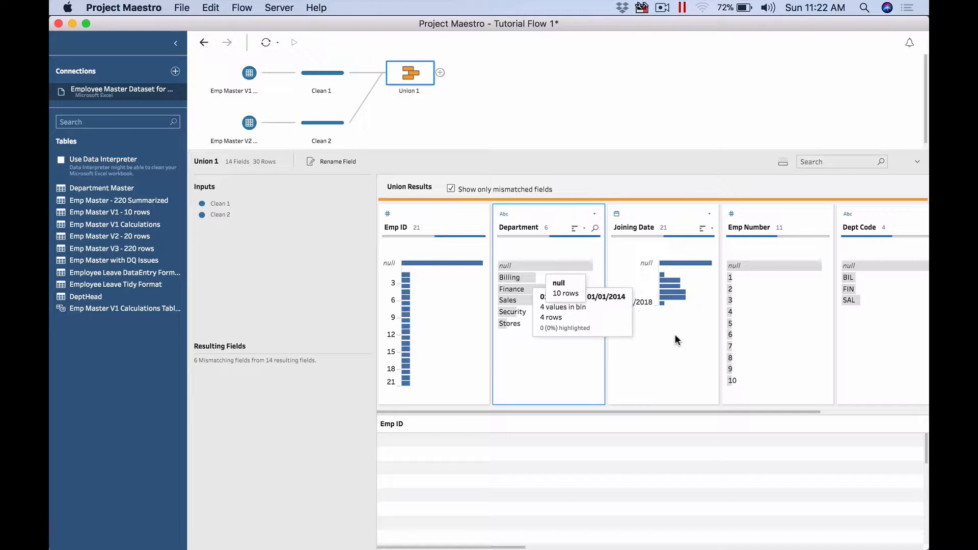
{"action": "left_click", "coordinate": [877, 223]}
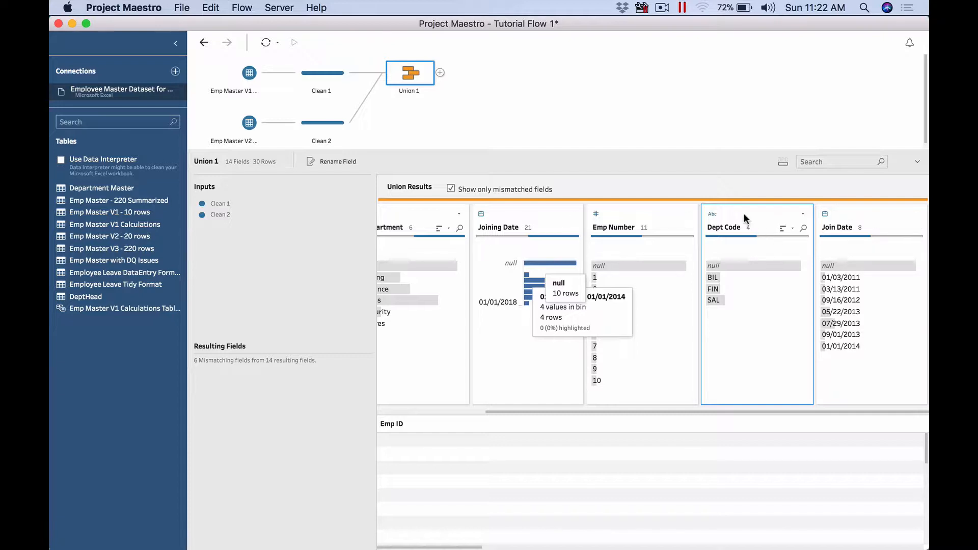
{"action": "left_click_drag", "start_coordinate": [744, 218], "coordinate": [531, 228]}
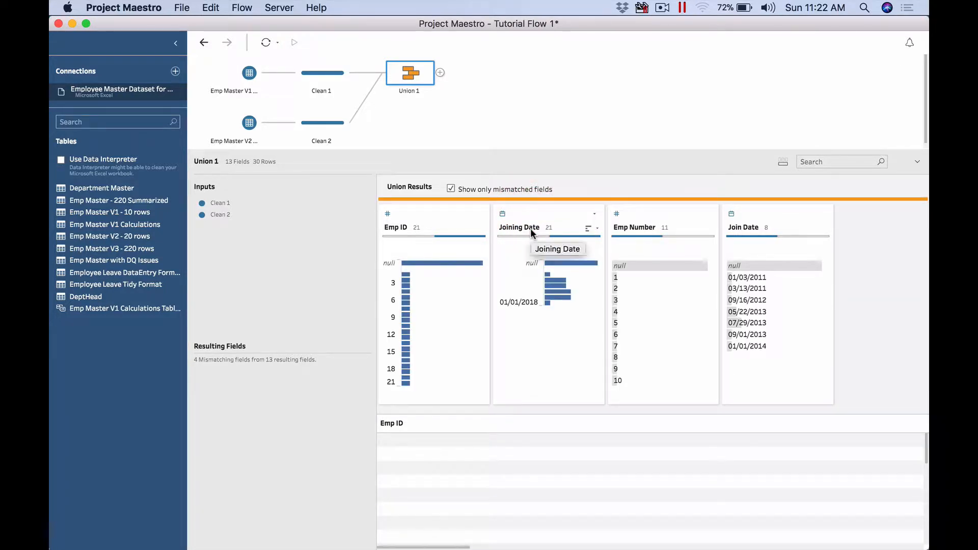
Merge Emp ID into the Emp Number field and Join Date into the Joining Date field.
{"action": "mouse_move", "coordinate": [554, 297]}
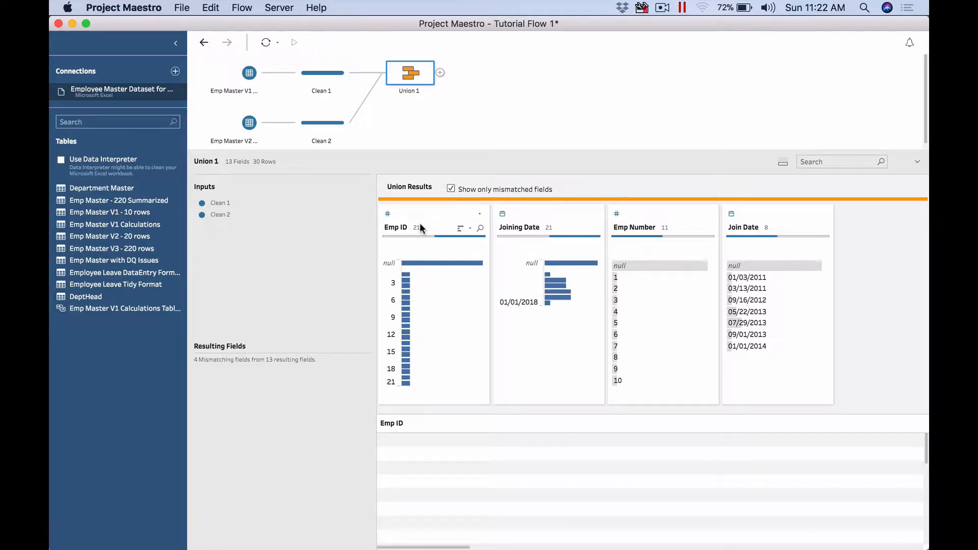
{"action": "left_click_drag", "start_coordinate": [402, 213], "coordinate": [627, 220]}
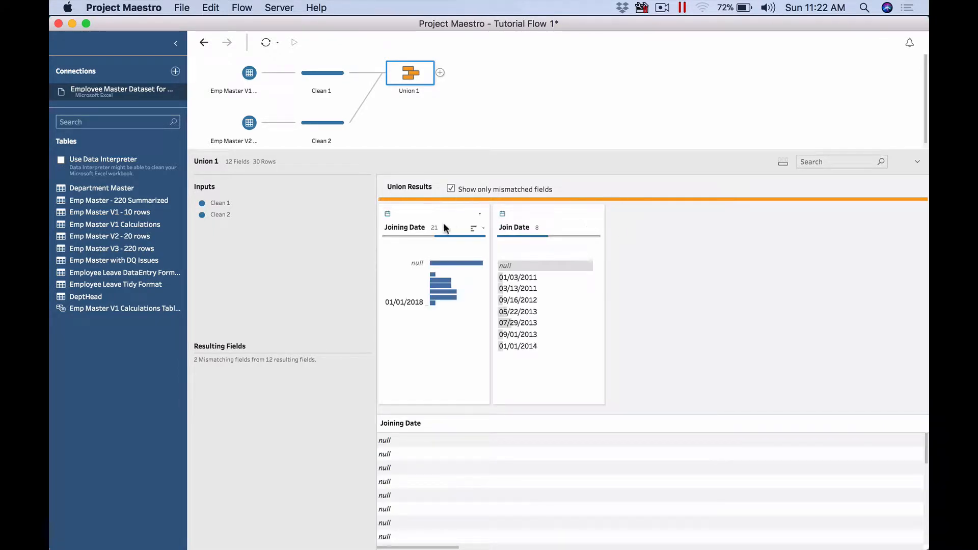
{"action": "left_click_drag", "start_coordinate": [530, 217], "coordinate": [401, 218]}
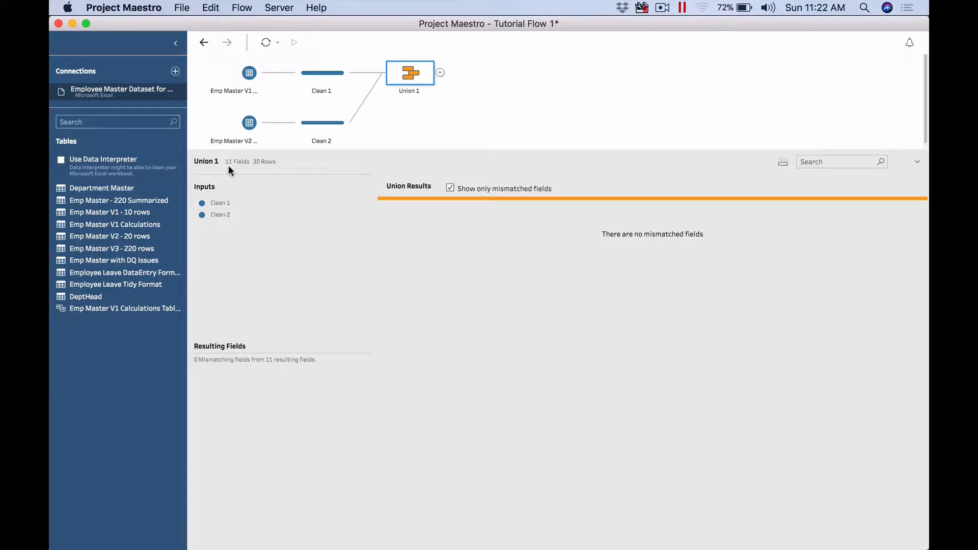
Show all union fields and check the merged fields, highlighting the rows for employee numbers 1, 2 and 3 in turn.
{"action": "left_click", "coordinate": [450, 188]}
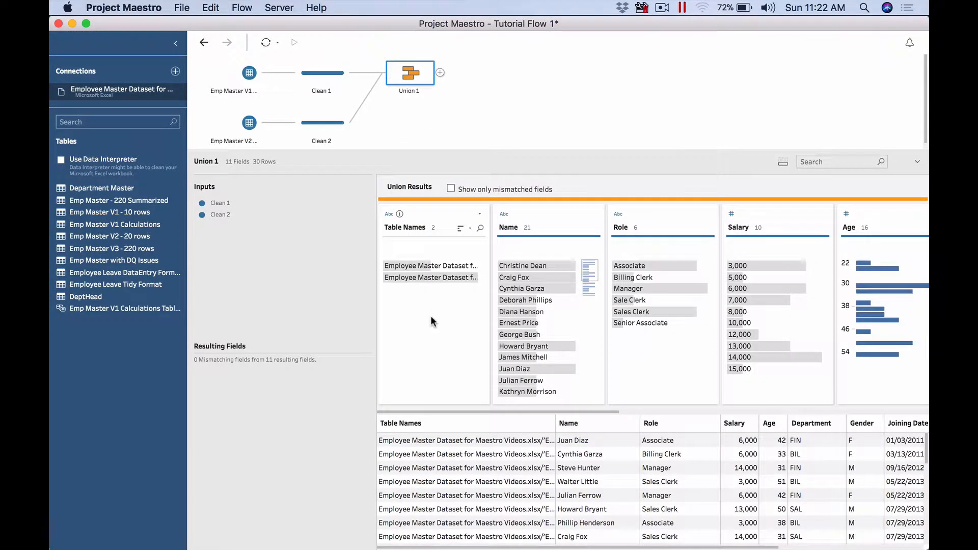
{"action": "scroll", "coordinate": [430, 316], "scroll_direction": "right", "scroll_amount": 5}
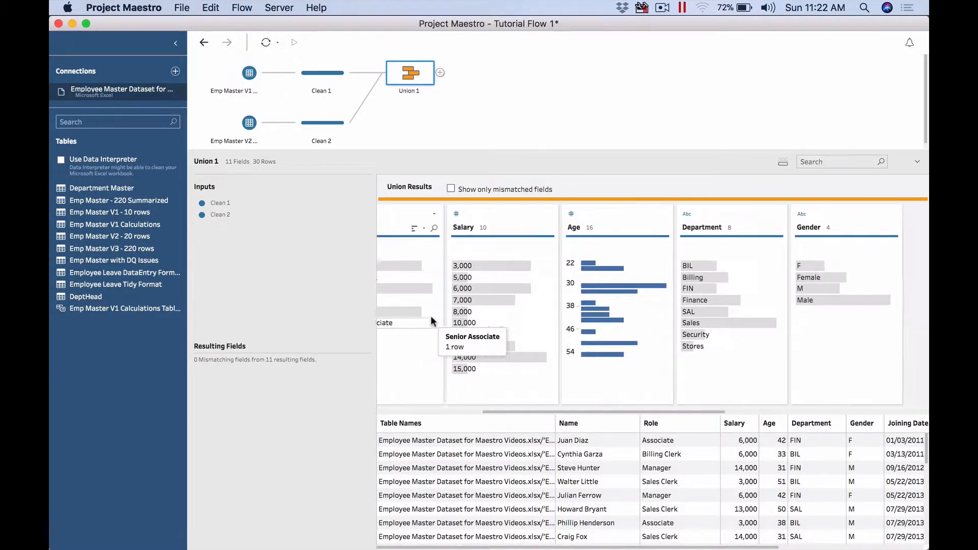
{"action": "scroll", "coordinate": [431, 320], "scroll_direction": "right", "scroll_amount": 8}
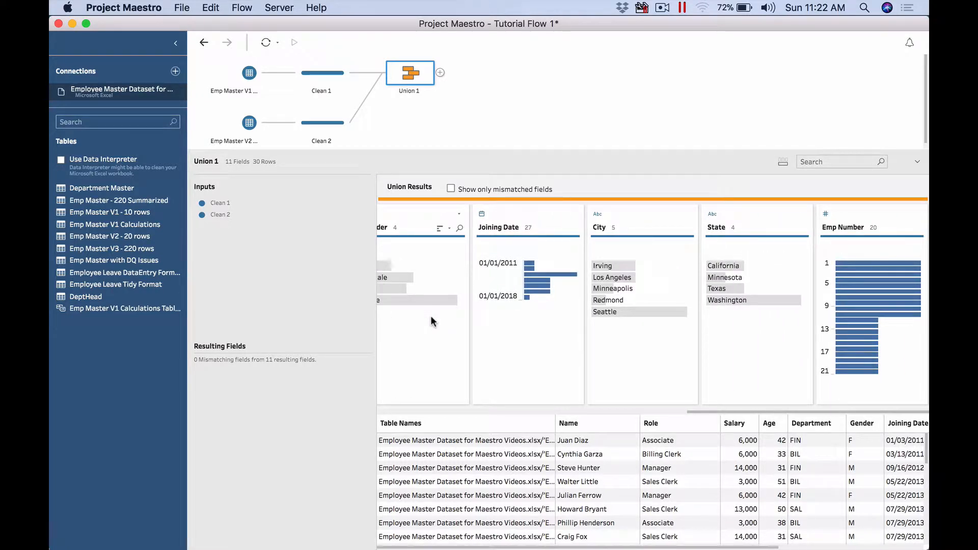
{"action": "left_click", "coordinate": [881, 261]}
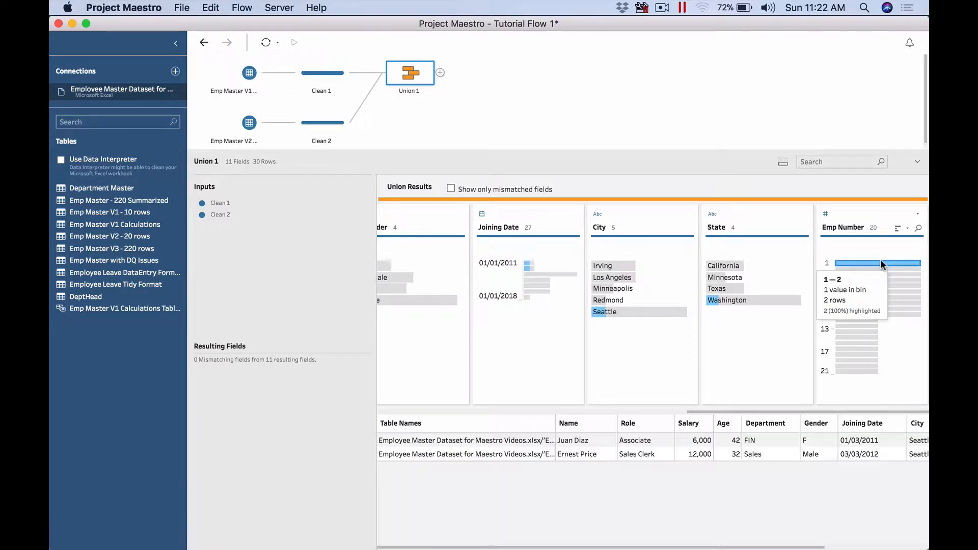
{"action": "left_click", "coordinate": [881, 268]}
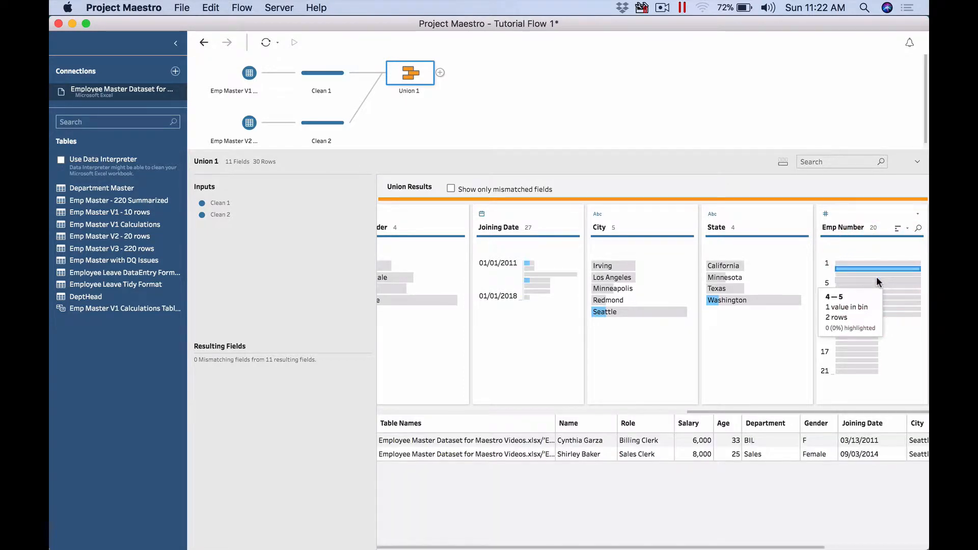
{"action": "left_click", "coordinate": [877, 274]}
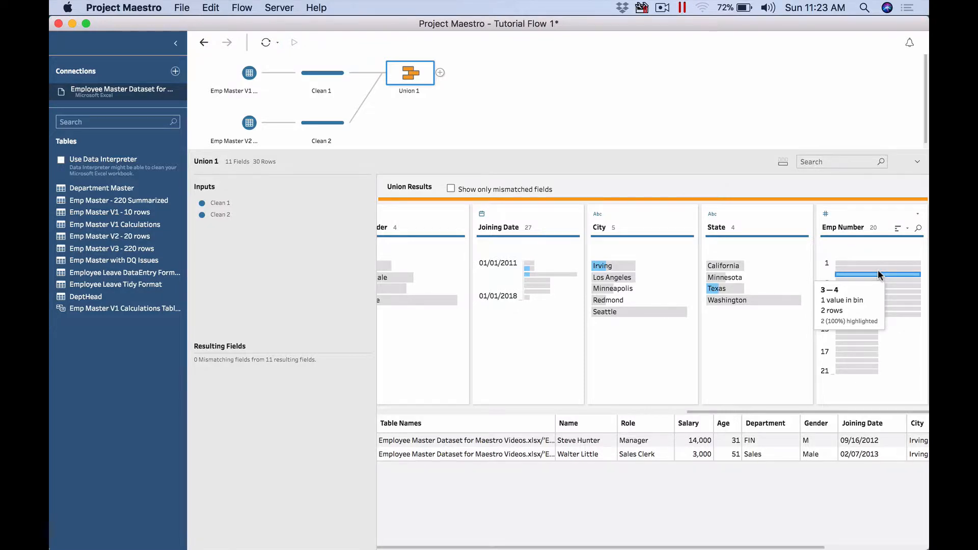
{"action": "left_click", "coordinate": [878, 274]}
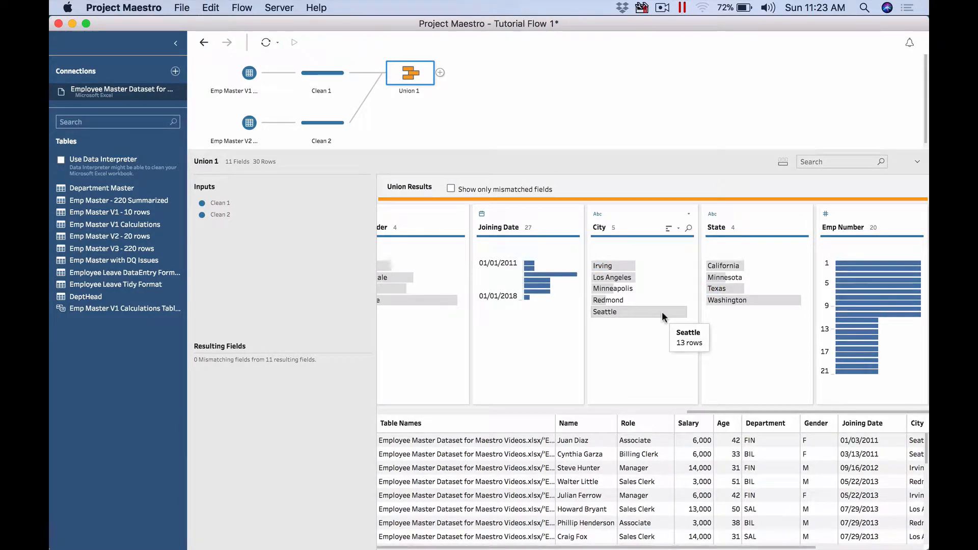
{"action": "scroll", "coordinate": [662, 311], "scroll_direction": "left", "scroll_amount": 10}
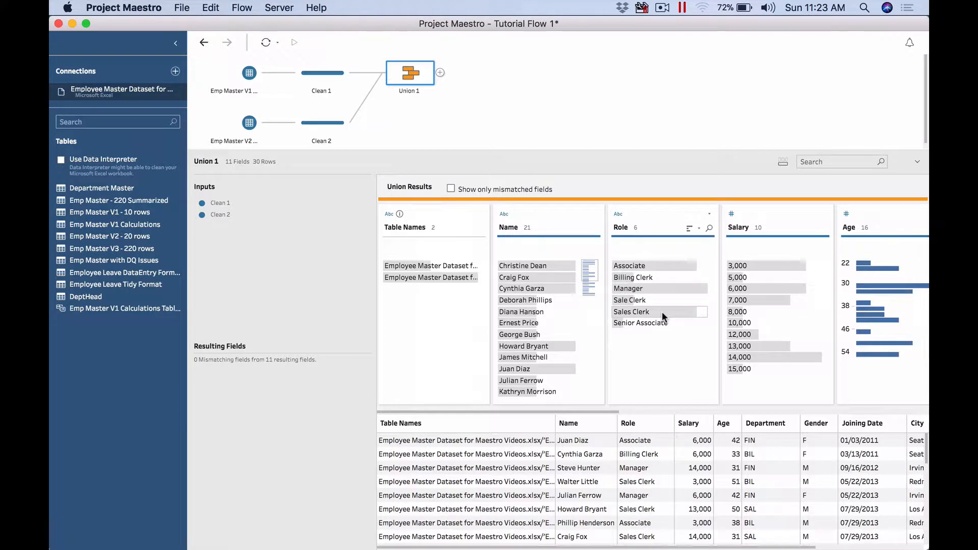
Add a cleaning step after Union 1 and highlight the Emp Master V2 and V1 rows in Table Names to check each source.
{"action": "left_click", "coordinate": [439, 72]}
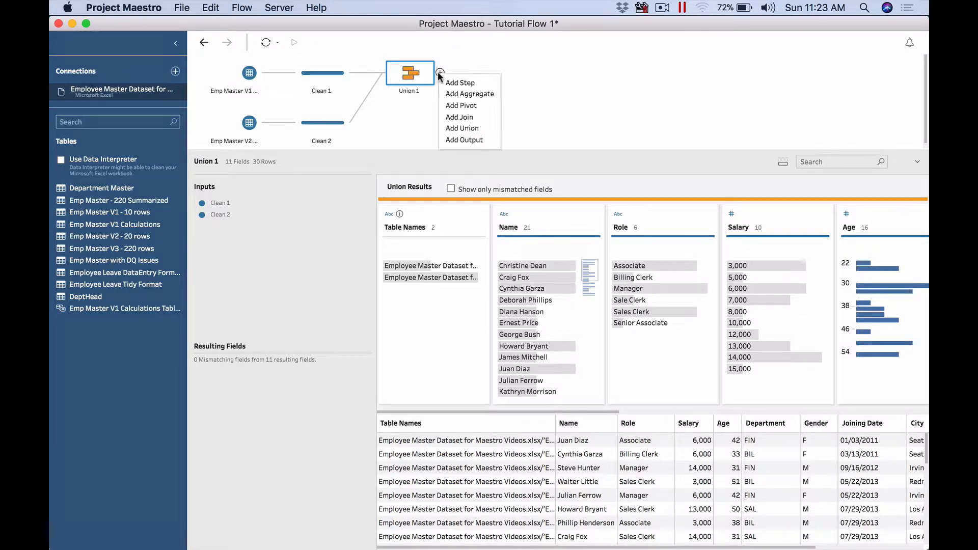
{"action": "left_click", "coordinate": [461, 82]}
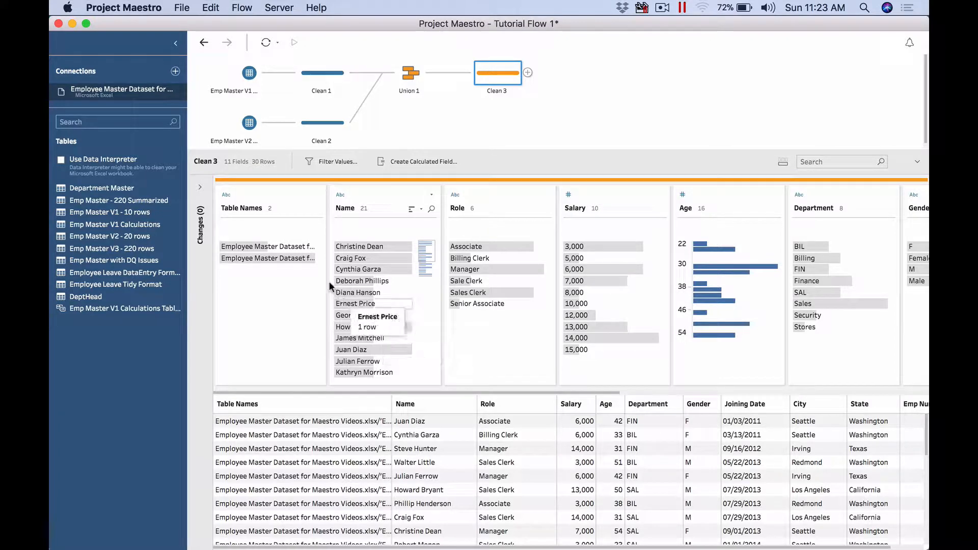
{"action": "left_click", "coordinate": [278, 258]}
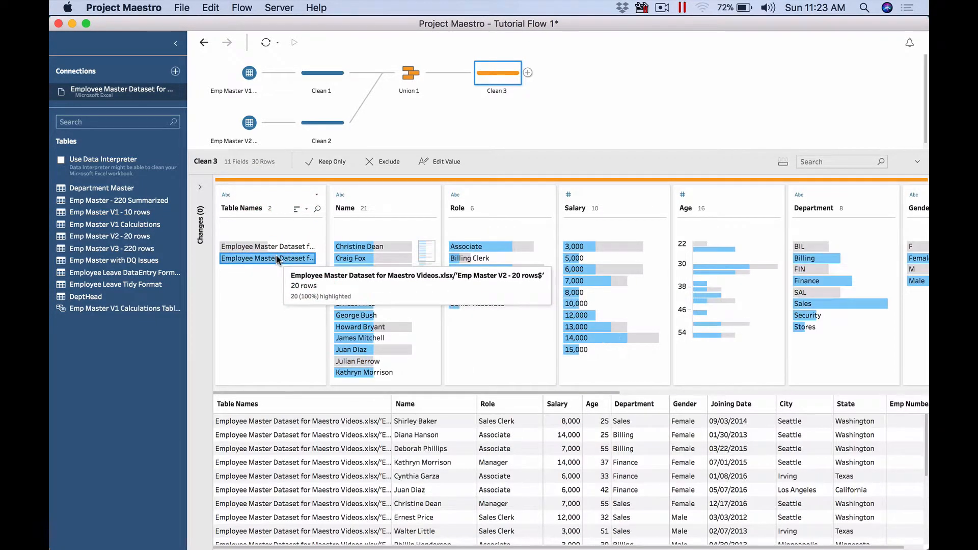
{"action": "left_click", "coordinate": [279, 247]}
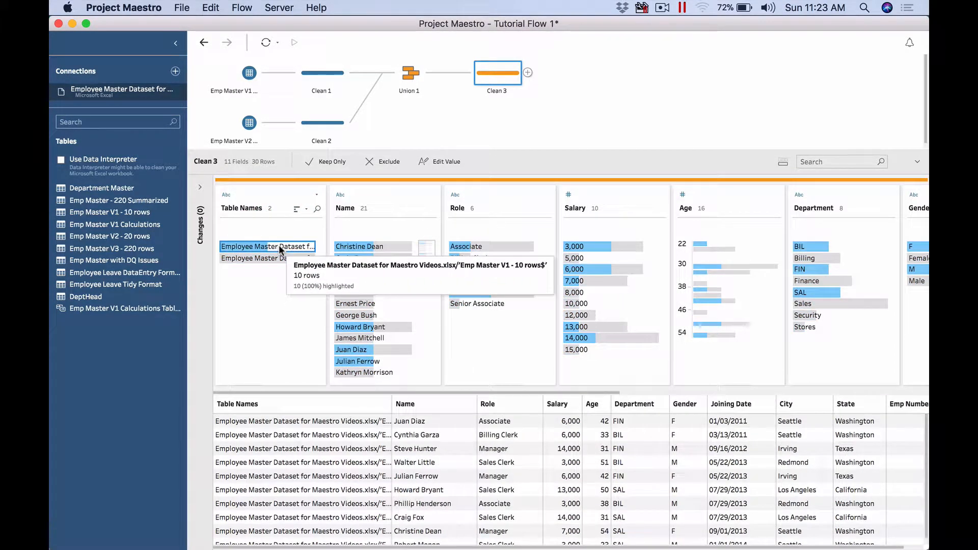
{"action": "left_click", "coordinate": [279, 247]}
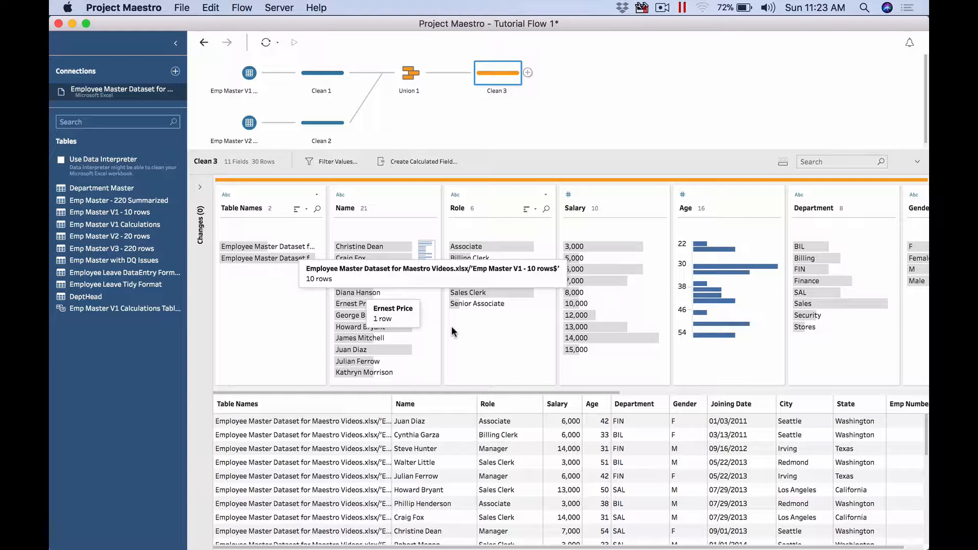
{"action": "left_click", "coordinate": [512, 363]}
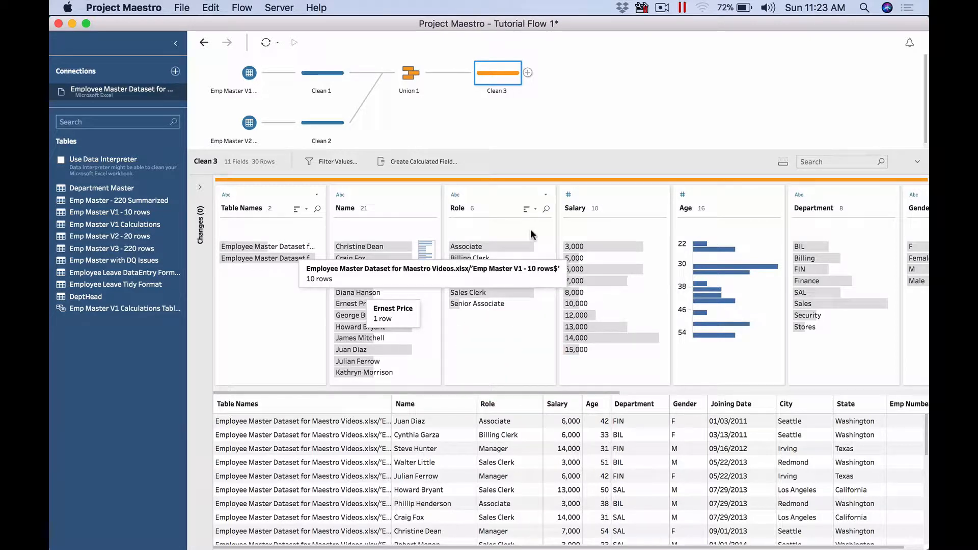
{"action": "left_click", "coordinate": [288, 259]}
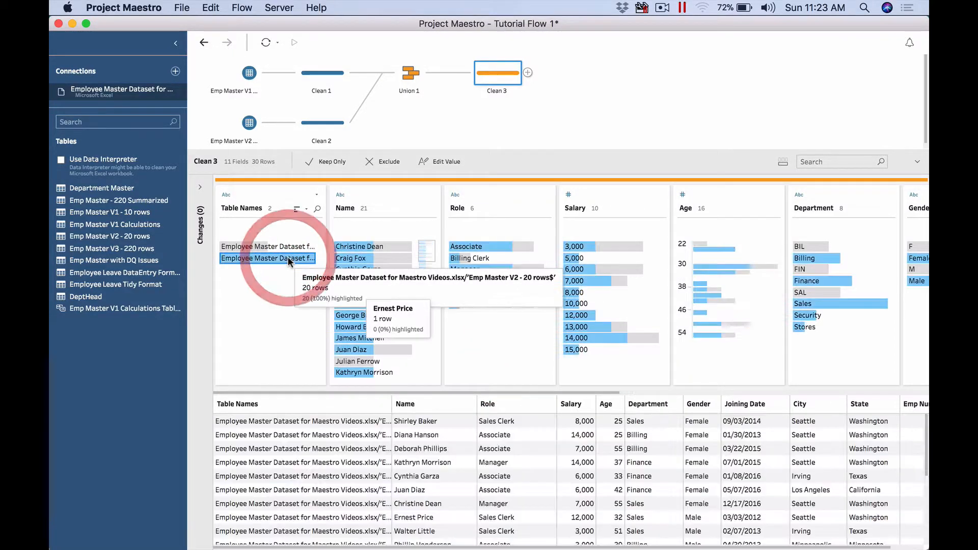
{"action": "left_click", "coordinate": [288, 259]}
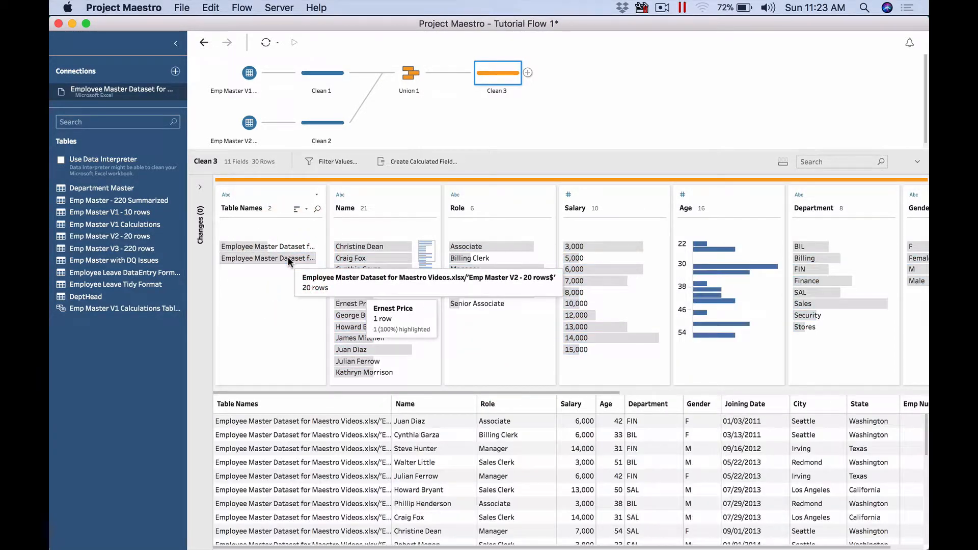
{"action": "left_click", "coordinate": [814, 271]}
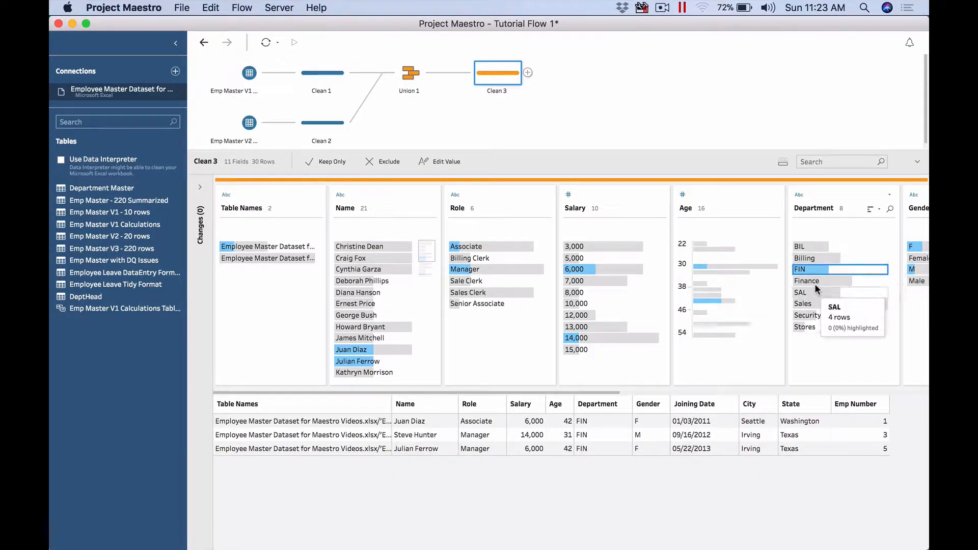
{"action": "left_click", "coordinate": [818, 279], "text": "super"}
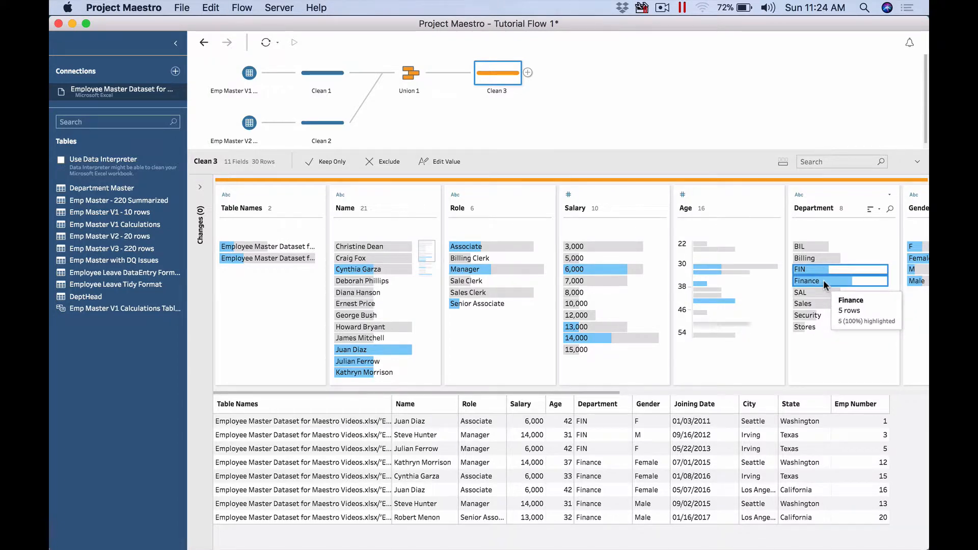
{"action": "right_click", "coordinate": [823, 280]}
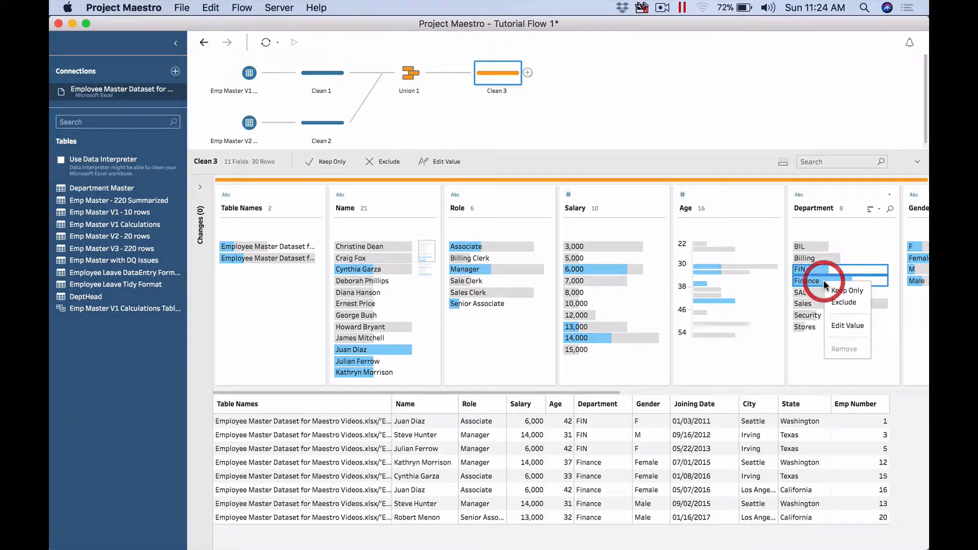
{"action": "left_click", "coordinate": [812, 367]}
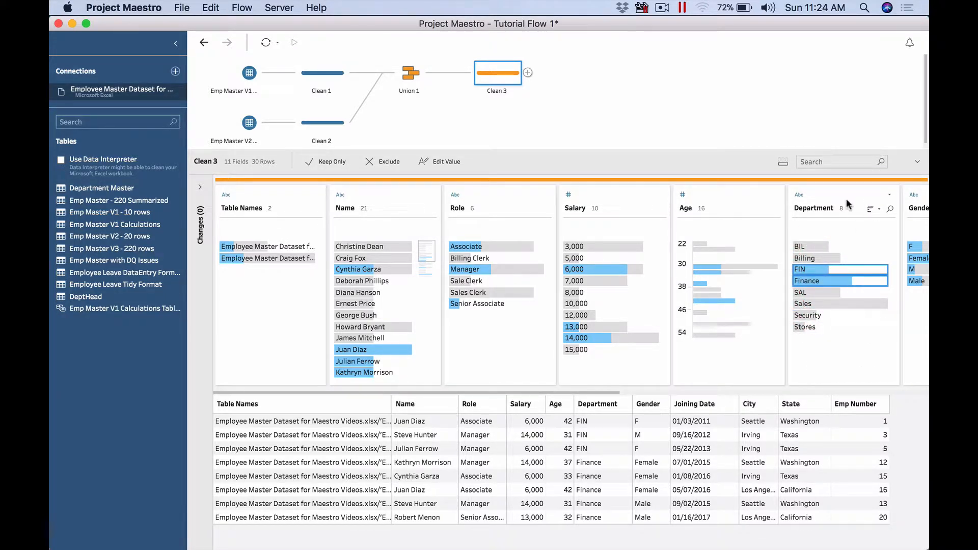
Use Group and Replace with manual selection on the Department field to group Billing under BIL and Finance under FIN.
{"action": "left_click", "coordinate": [890, 195]}
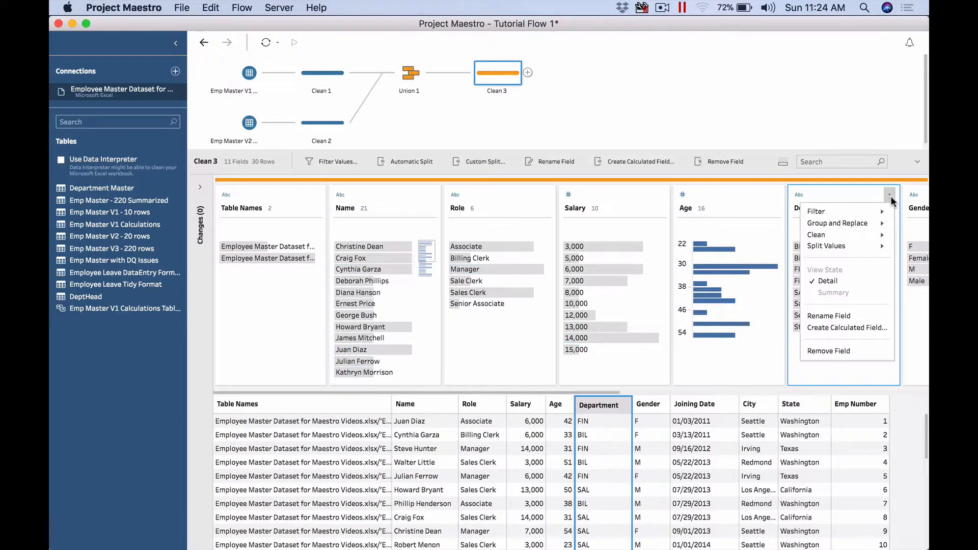
{"action": "mouse_move", "coordinate": [844, 223]}
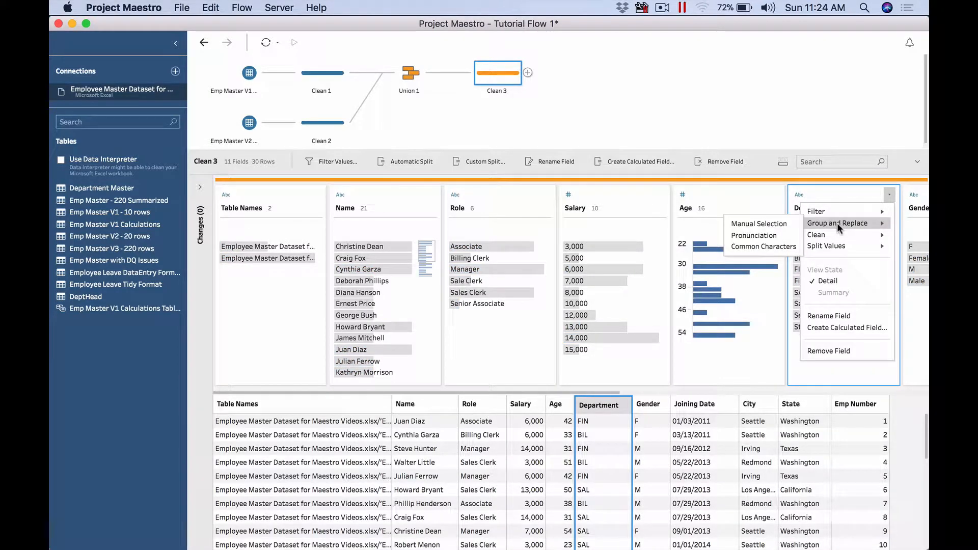
{"action": "left_click", "coordinate": [771, 225]}
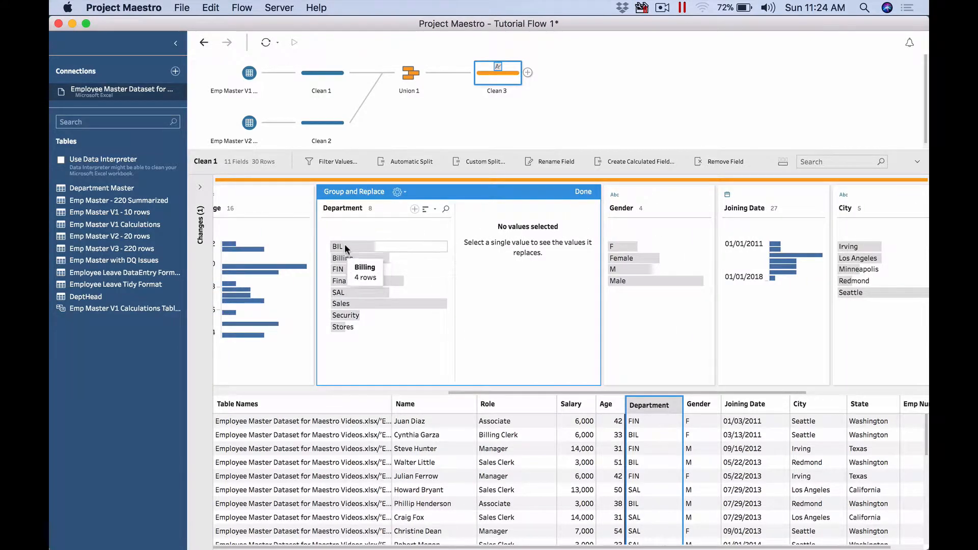
{"action": "left_click", "coordinate": [345, 246]}
{"action": "left_click", "coordinate": [464, 243]}
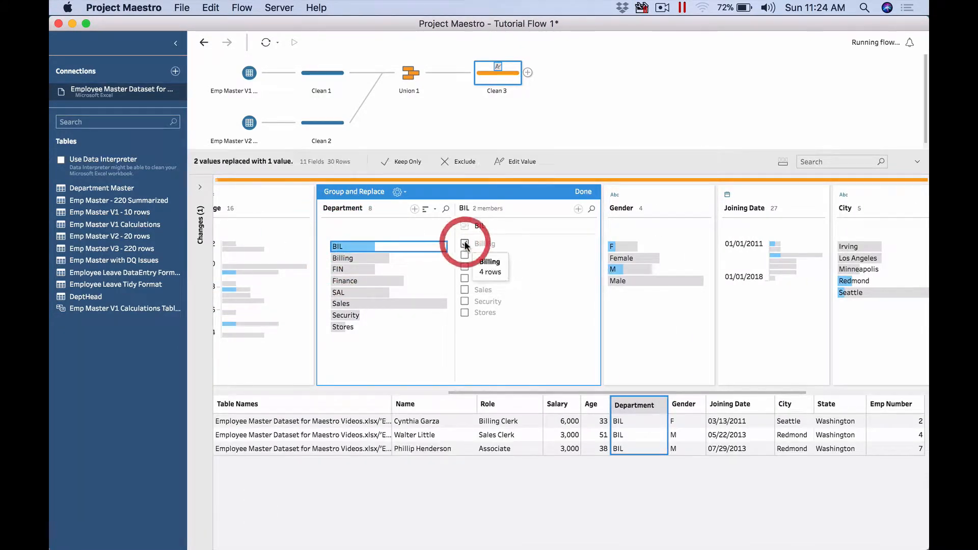
{"action": "left_click", "coordinate": [357, 259]}
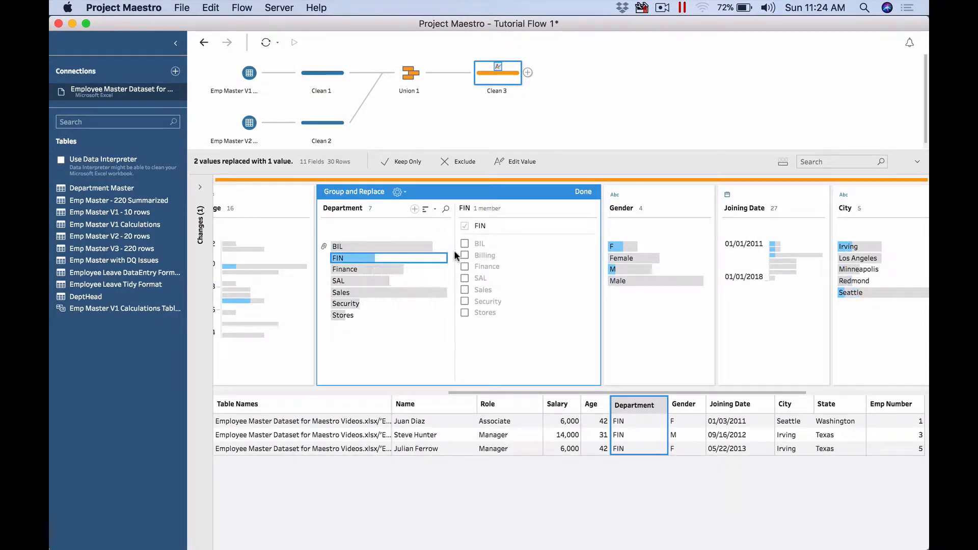
{"action": "left_click", "coordinate": [465, 266]}
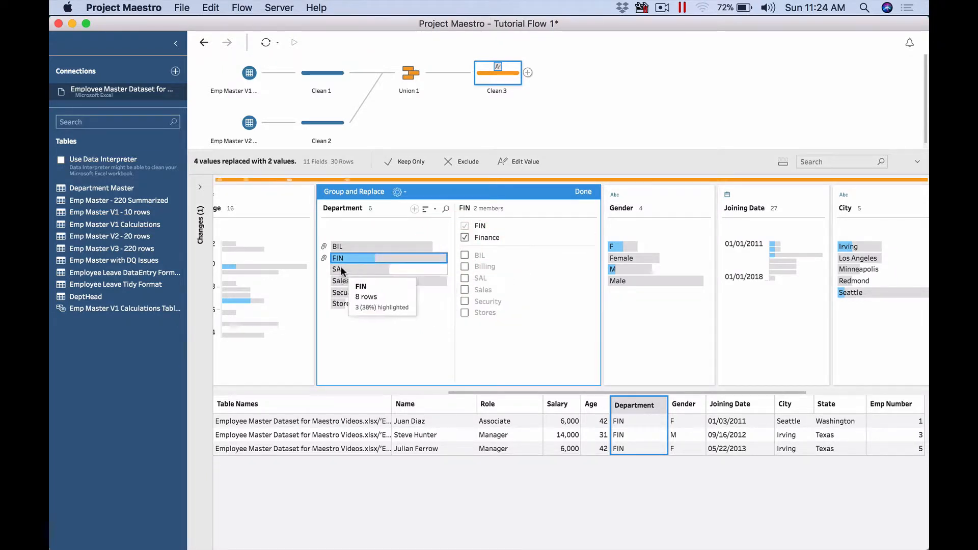
Group Sales under SAL in Department, check the members of Security and Stores, and finish the grouping.
{"action": "left_click", "coordinate": [345, 268]}
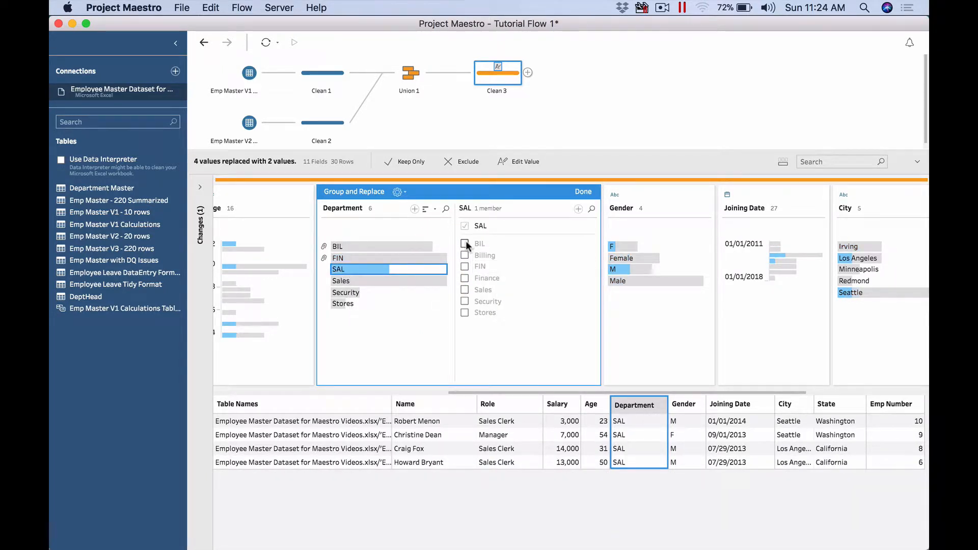
{"action": "left_click", "coordinate": [464, 290]}
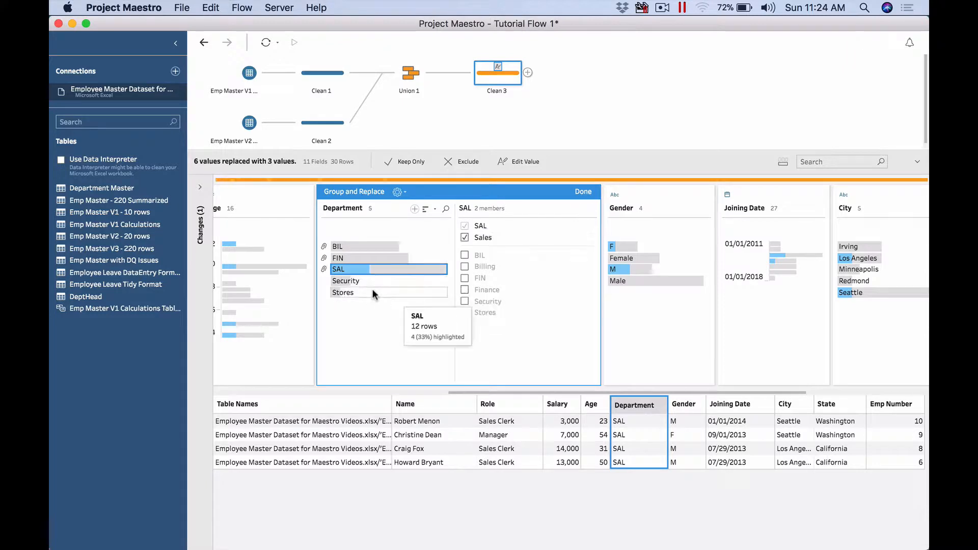
{"action": "left_click", "coordinate": [374, 284]}
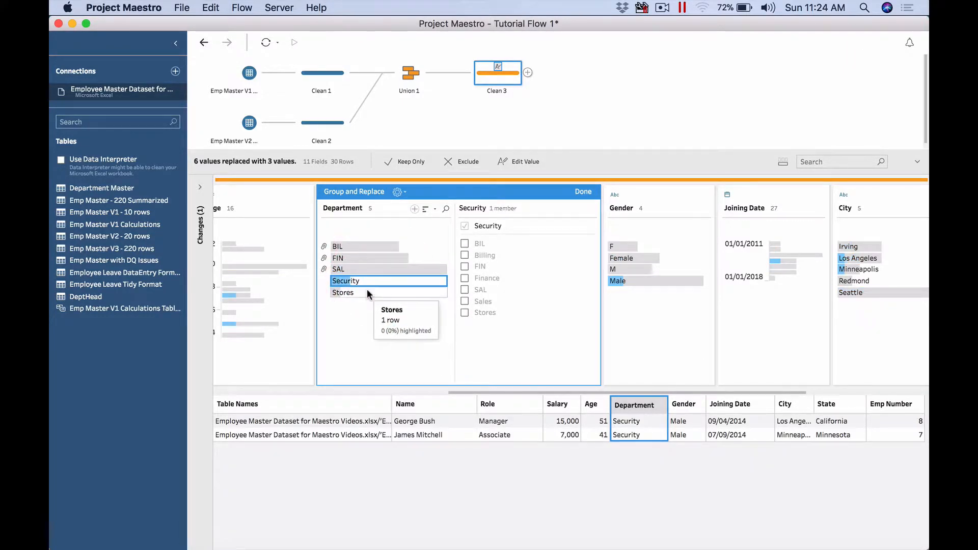
{"action": "left_click", "coordinate": [368, 293]}
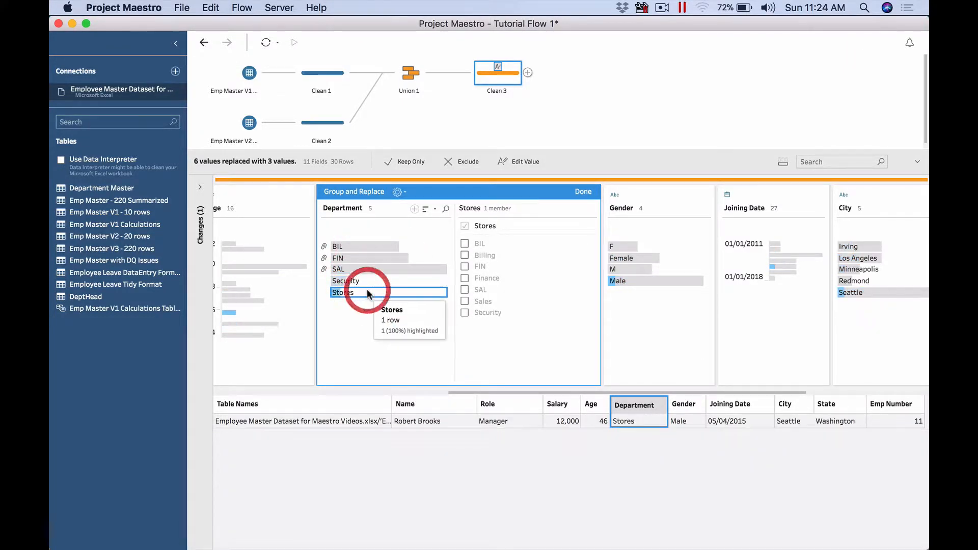
{"action": "left_click", "coordinate": [583, 191]}
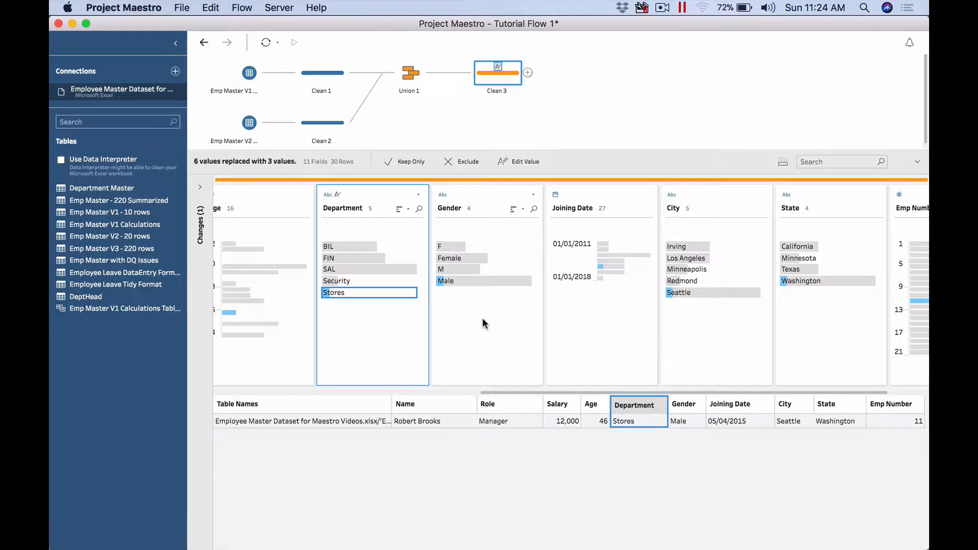
Edit the BIL value in the Department field to read Billing.
{"action": "left_click", "coordinate": [393, 246]}
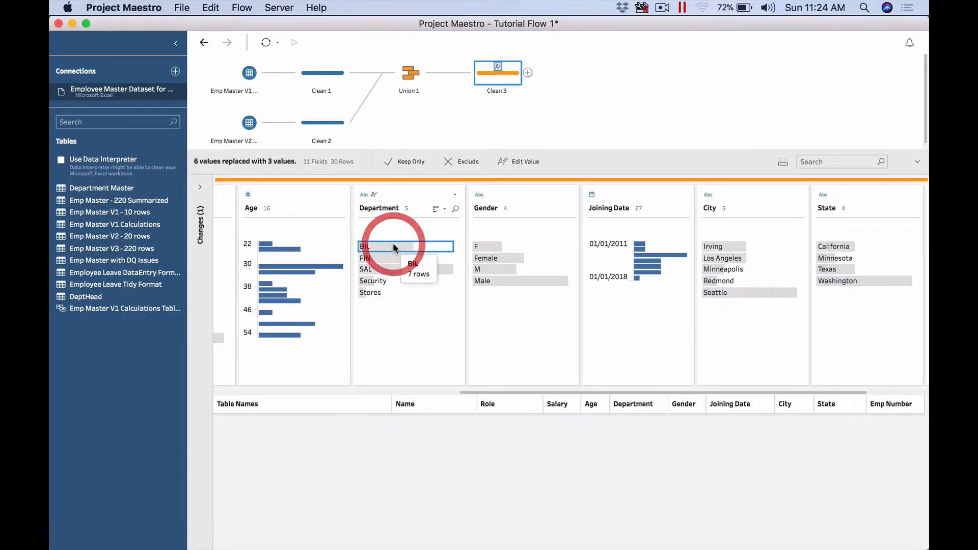
{"action": "right_click", "coordinate": [393, 246]}
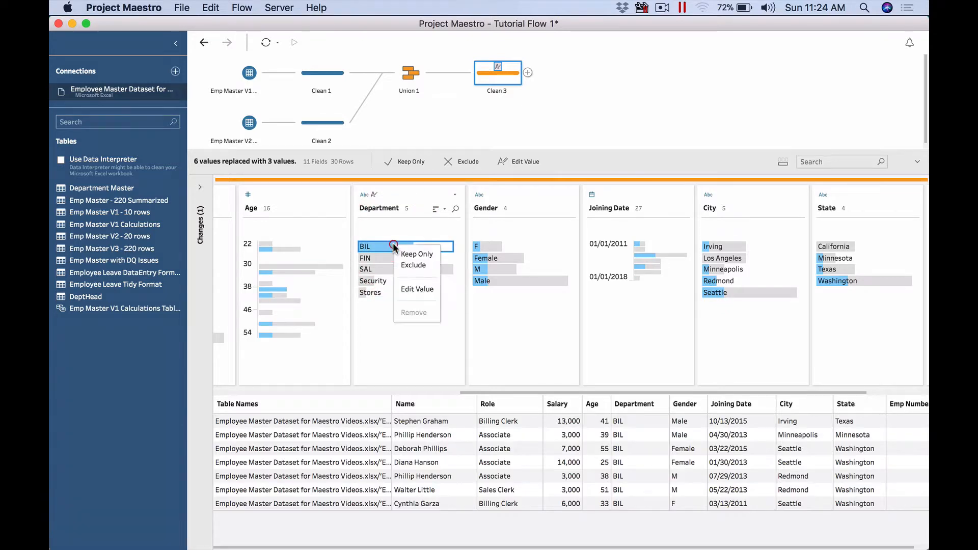
{"action": "left_click", "coordinate": [417, 288]}
{"action": "type", "text": "Billing"}
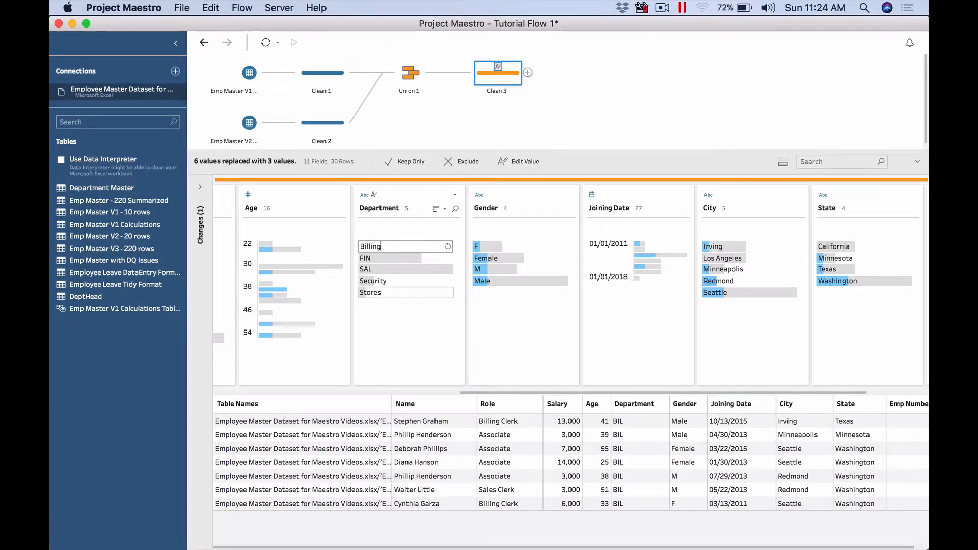
{"action": "key", "text": "Return"}
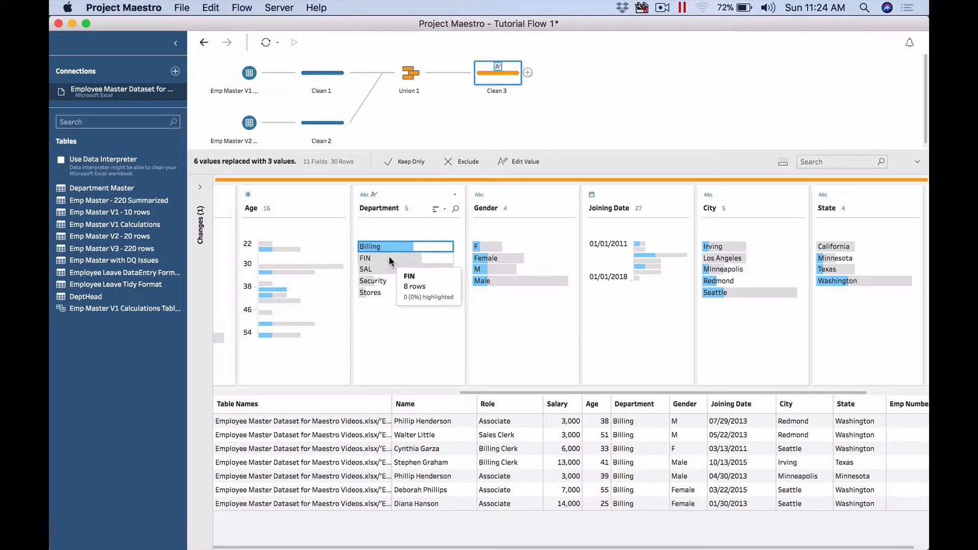
Use Group and Replace on the Gender field to group F under Female and M under Male, and finish the grouping.
{"action": "left_click", "coordinate": [487, 246]}
{"action": "left_click", "coordinate": [497, 258]}
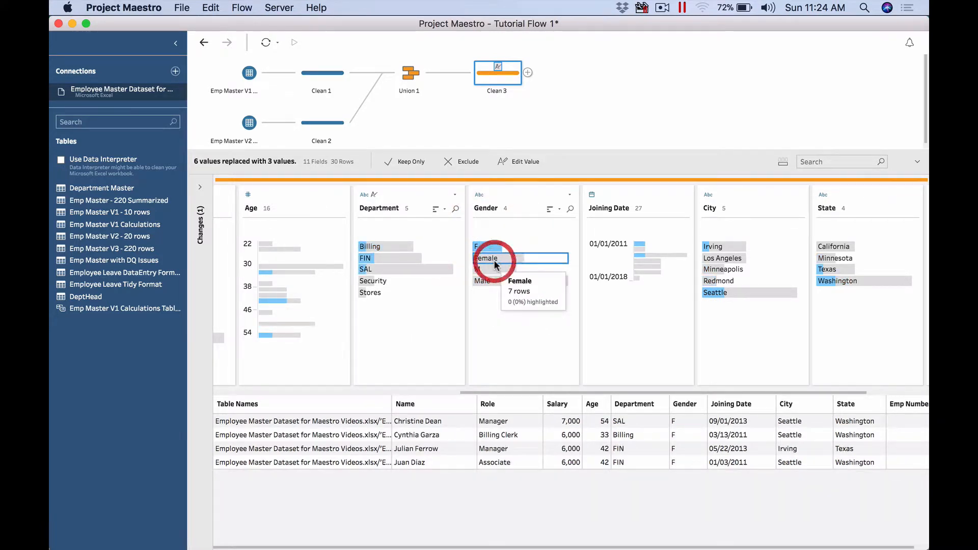
{"action": "left_click", "coordinate": [570, 194]}
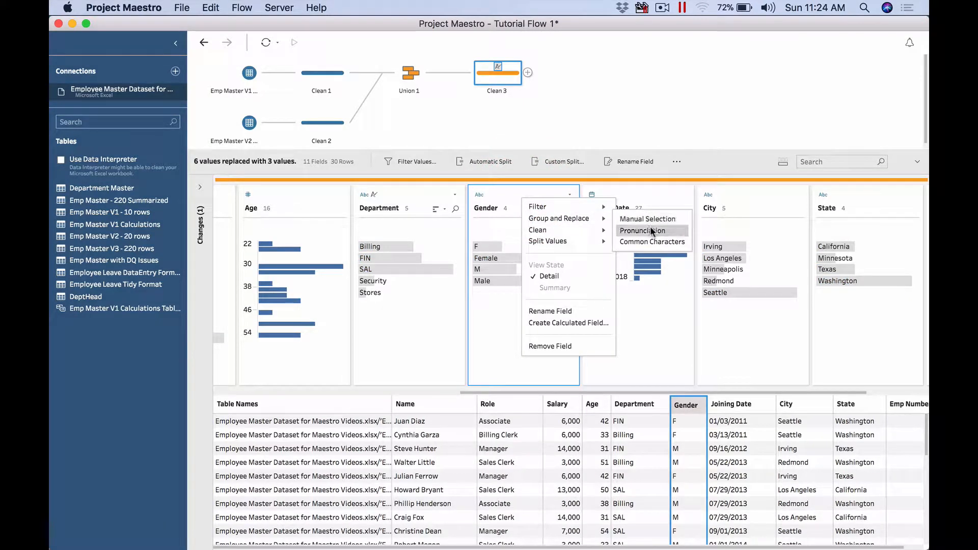
{"action": "left_click", "coordinate": [653, 230]}
{"action": "left_click", "coordinate": [509, 258]}
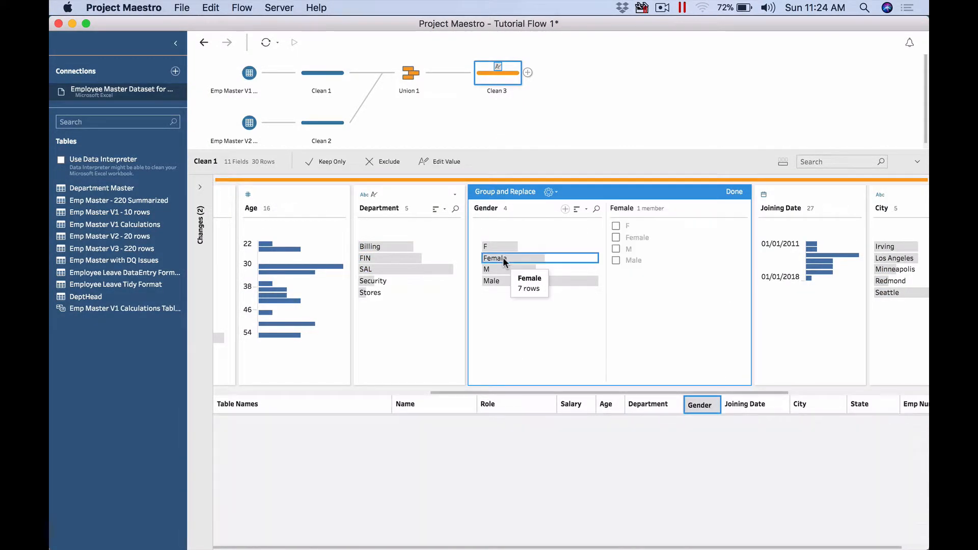
{"action": "left_click", "coordinate": [616, 244]}
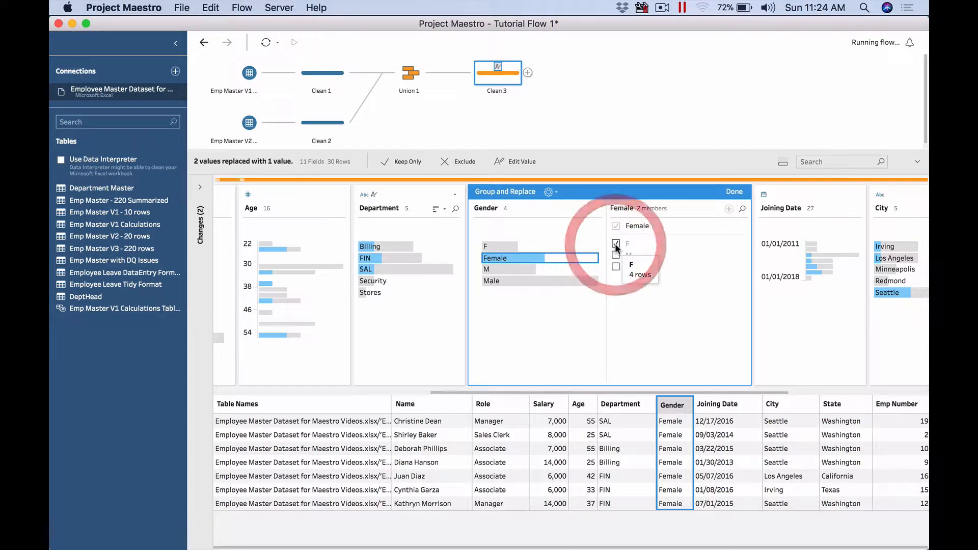
{"action": "left_click", "coordinate": [519, 277]}
{"action": "left_click", "coordinate": [536, 265]}
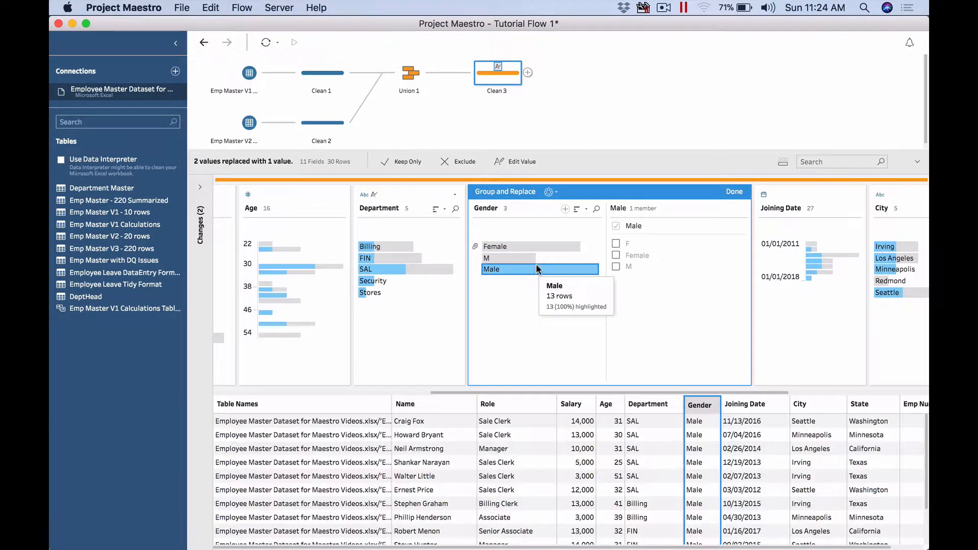
{"action": "left_click", "coordinate": [616, 267]}
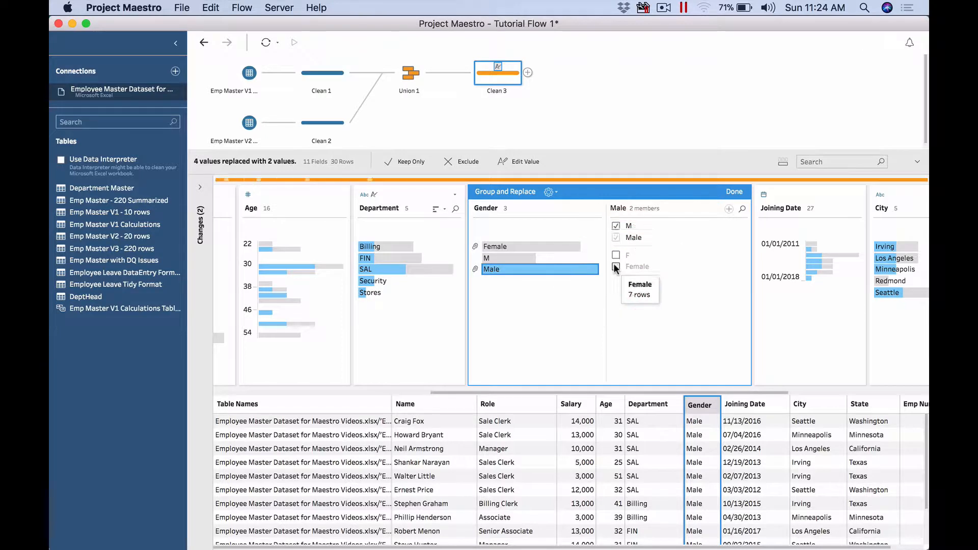
{"action": "left_click", "coordinate": [734, 192]}
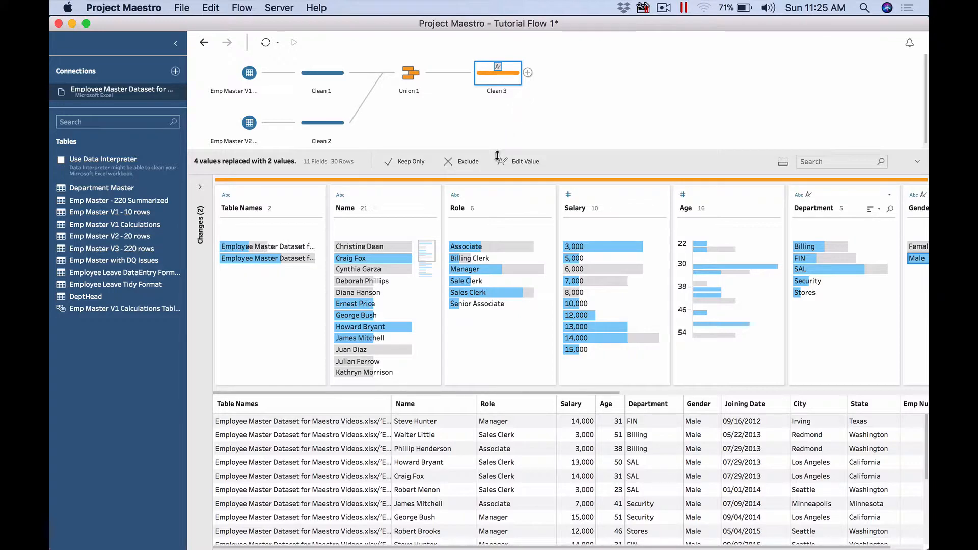
Enlarge the flow area, compare the Emp Master V1 and V2 inputs, and set the Emp Master V1 input to Wildcard union.
{"action": "left_click_drag", "start_coordinate": [498, 151], "coordinate": [498, 196]}
{"action": "left_click", "coordinate": [248, 73]}
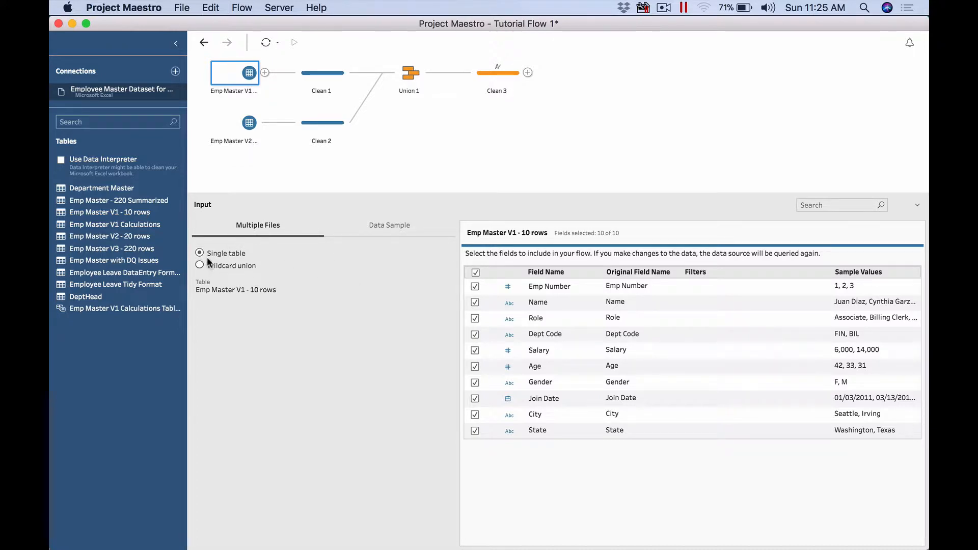
{"action": "left_click", "coordinate": [238, 128]}
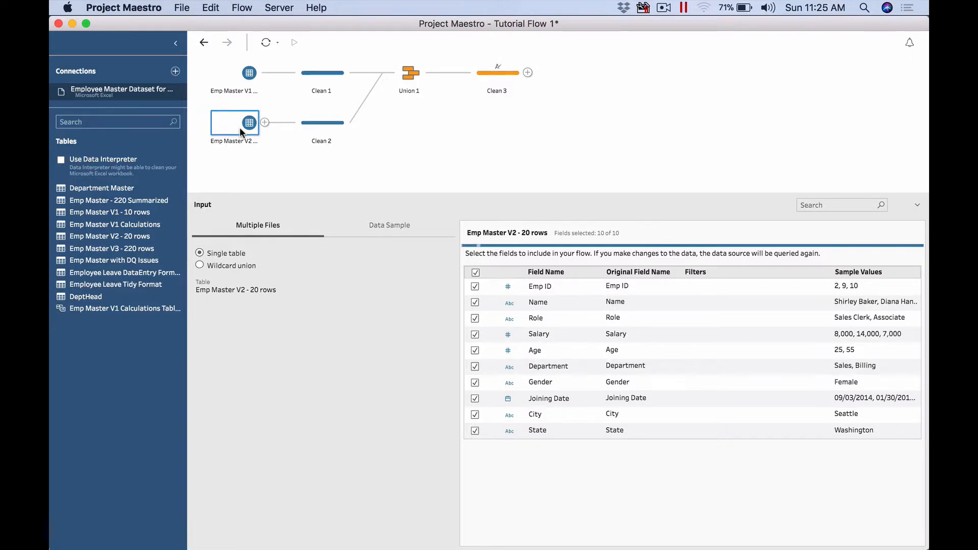
{"action": "left_click", "coordinate": [234, 81]}
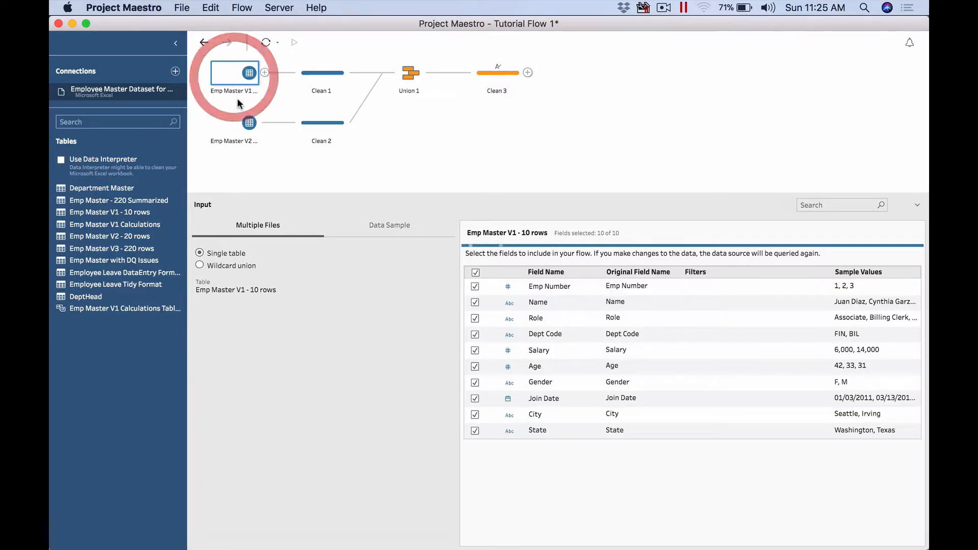
{"action": "left_click", "coordinate": [200, 264]}
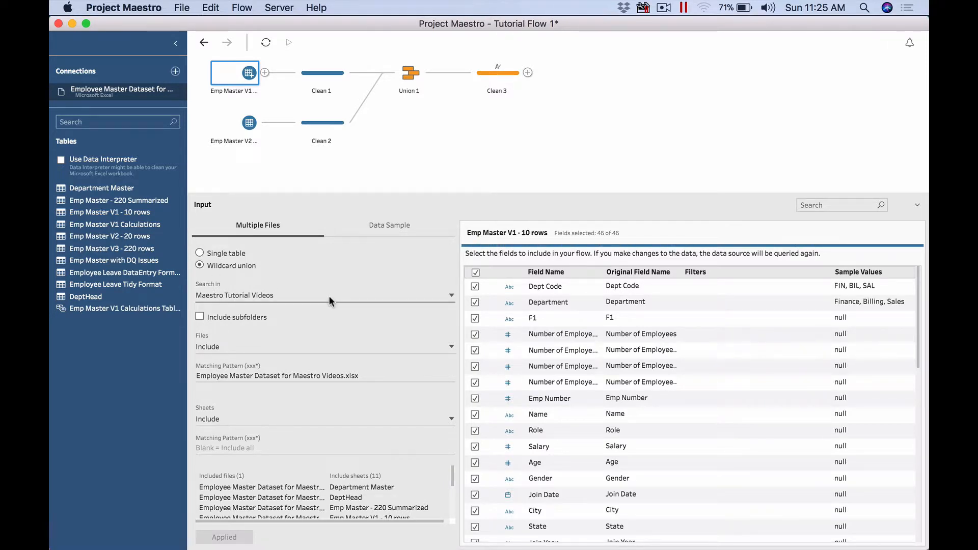
Look over the file matching pattern and the list of included sheets, collapsing the connections and enlarging the input settings area.
{"action": "left_click", "coordinate": [262, 380]}
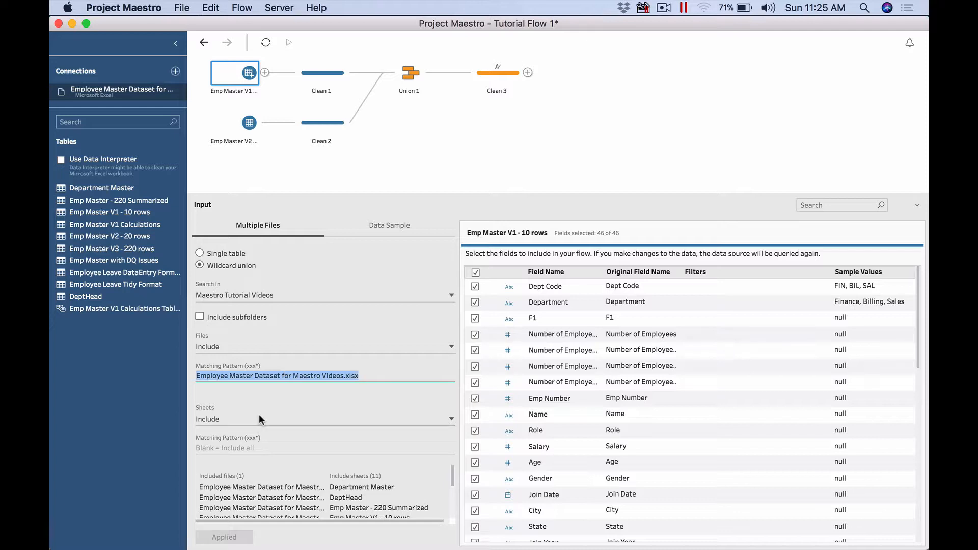
{"action": "left_click_drag", "start_coordinate": [452, 479], "coordinate": [451, 508]}
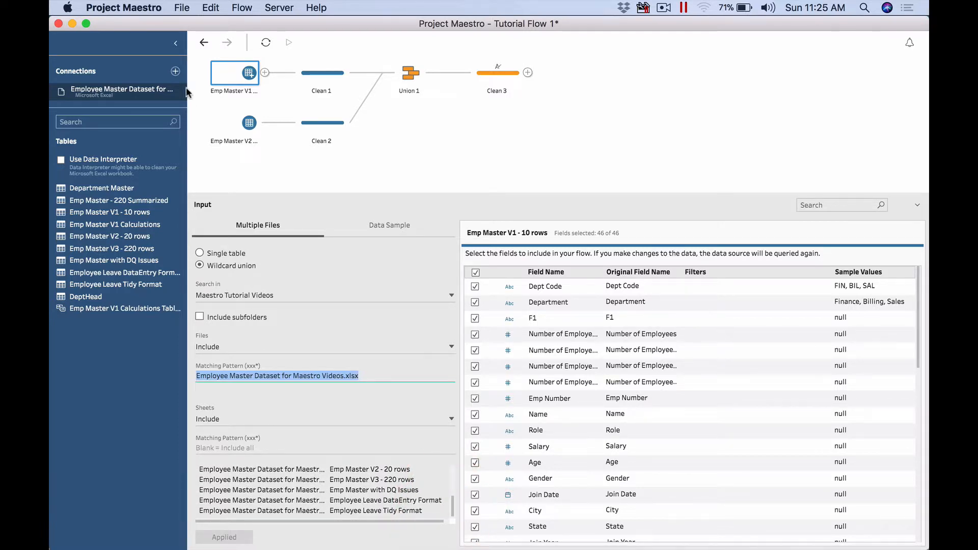
{"action": "left_click", "coordinate": [178, 45]}
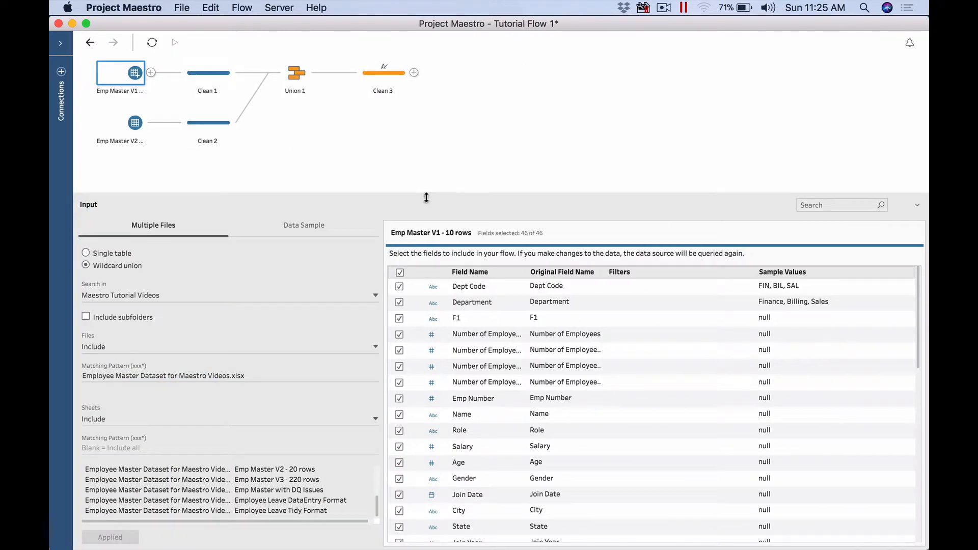
{"action": "left_click_drag", "start_coordinate": [427, 195], "coordinate": [404, 46]}
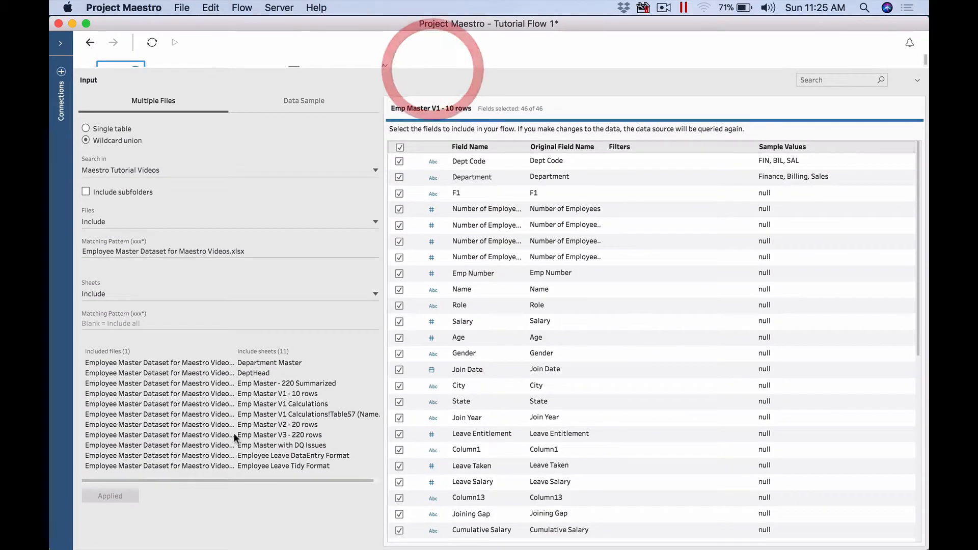
Set the sheet matching pattern of the wildcard union to Emp Master V* and apply it to the Emp Master V1 input.
{"action": "left_click", "coordinate": [161, 326]}
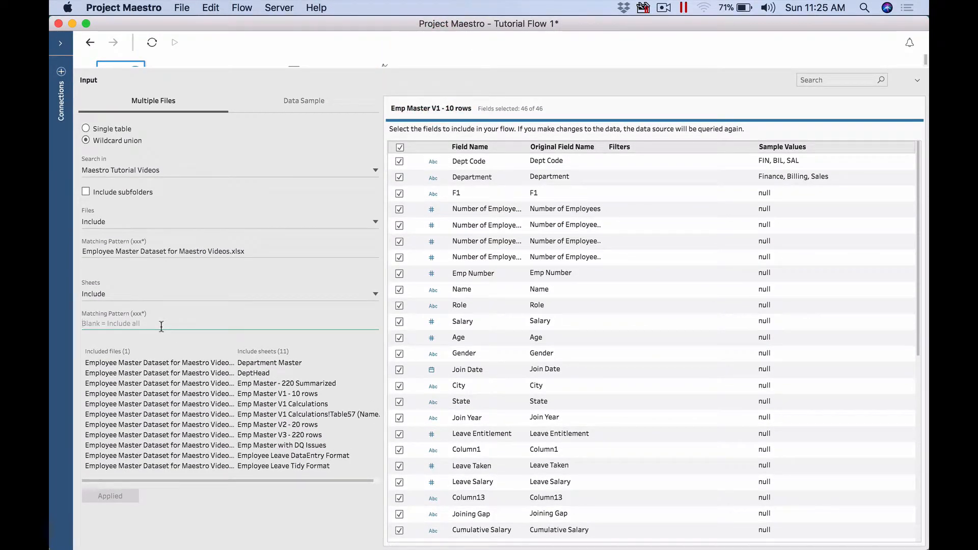
{"action": "type", "text": "Emp Master"}
{"action": "type", "text": " V1"}
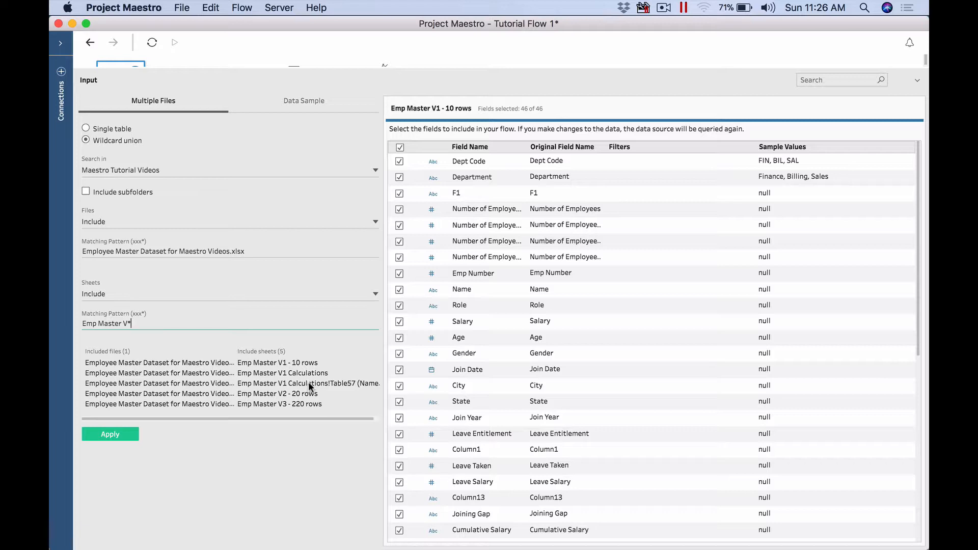
{"action": "left_click", "coordinate": [290, 374]}
{"action": "triple_click", "coordinate": [144, 325]}
{"action": "left_click", "coordinate": [153, 327]}
{"action": "left_click", "coordinate": [120, 437]}
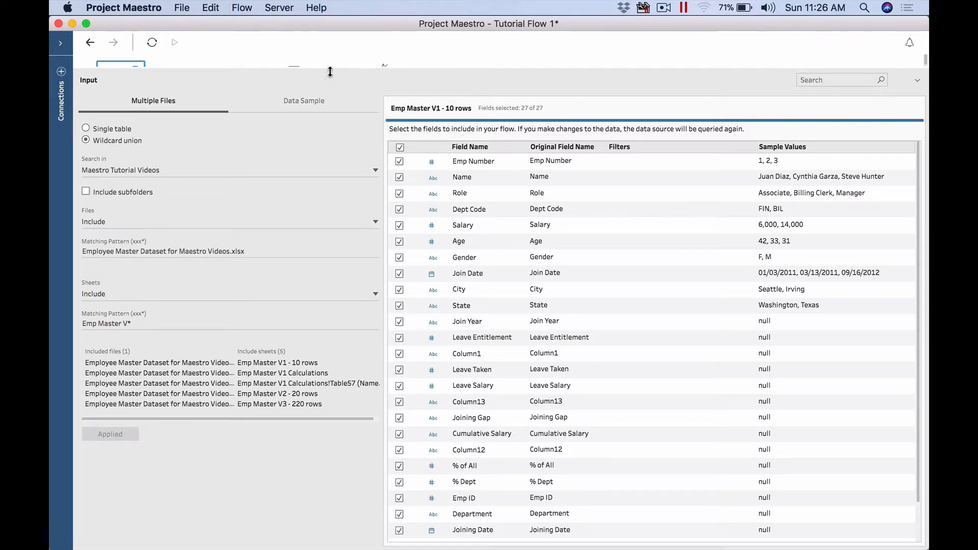
In Clean 1, find the Table Names field and exclude Emp Master V1 Calculations and its Table57 named range.
{"action": "left_click_drag", "start_coordinate": [330, 71], "coordinate": [334, 213]}
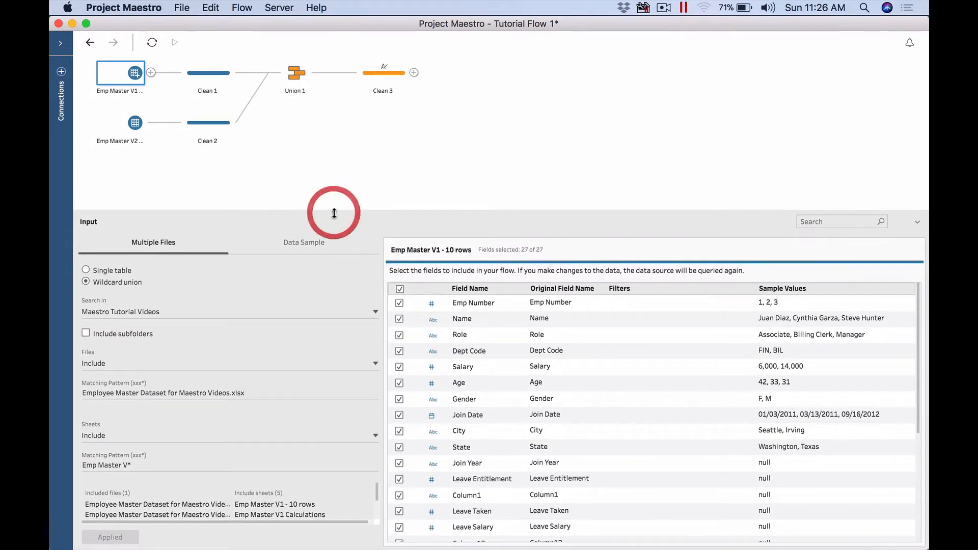
{"action": "left_click", "coordinate": [208, 73]}
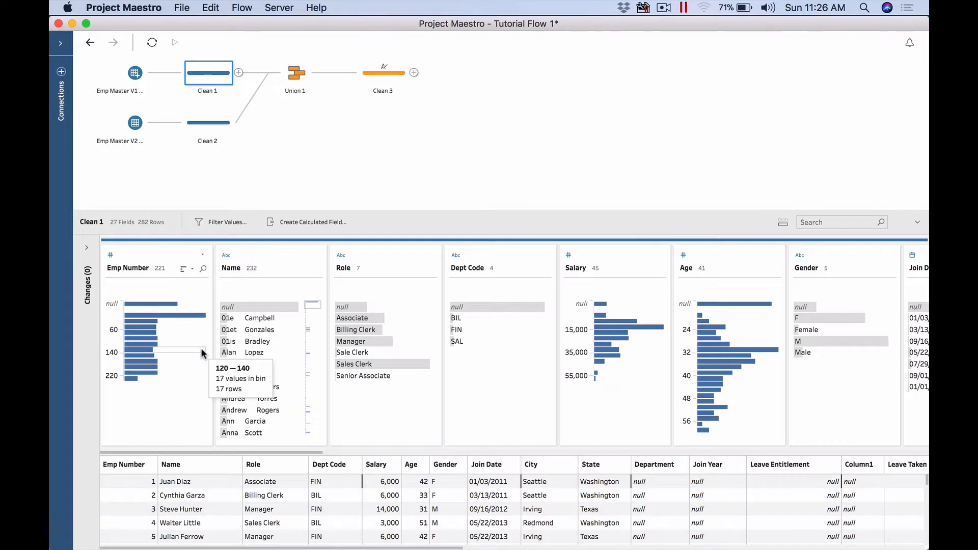
{"action": "left_click", "coordinate": [845, 223]}
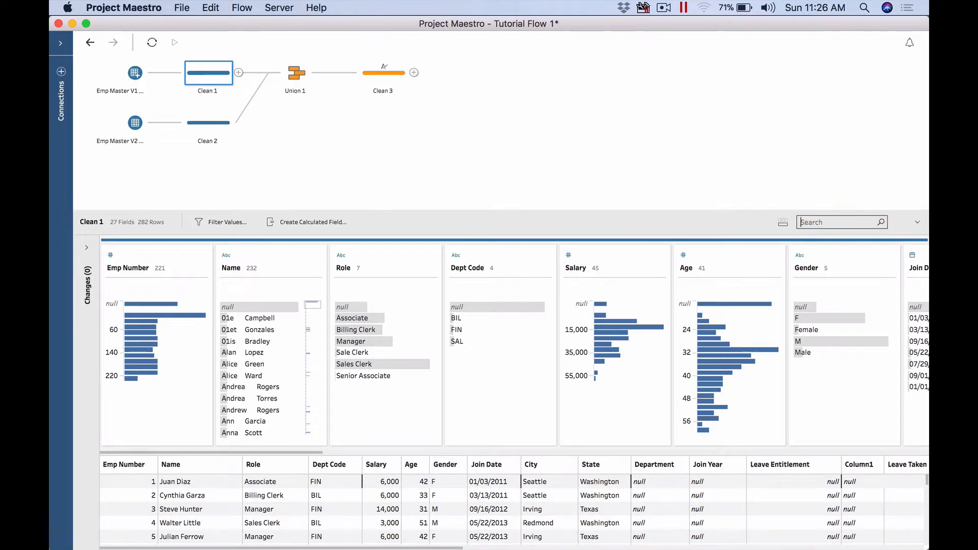
{"action": "type", "text": "table"}
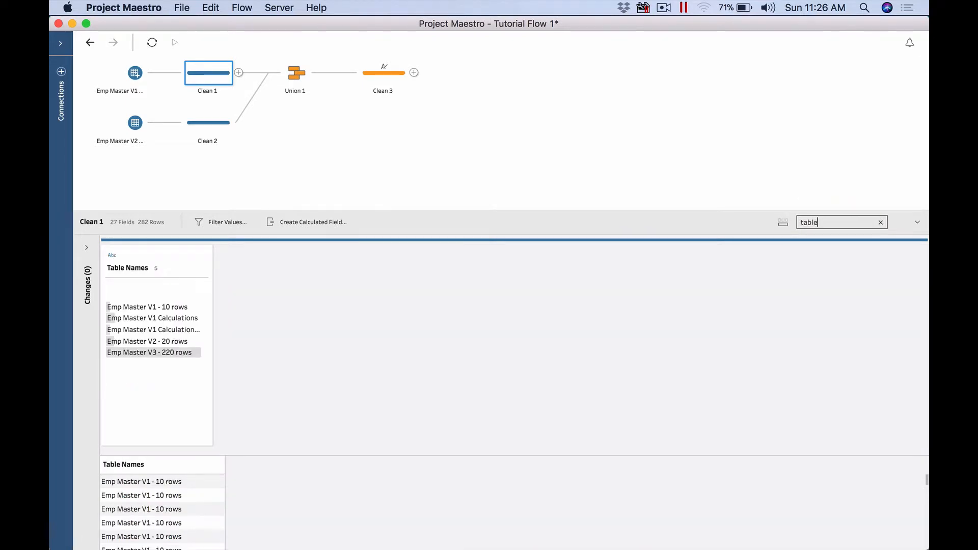
{"action": "left_click", "coordinate": [180, 329]}
{"action": "left_click", "coordinate": [178, 318], "text": "super"}
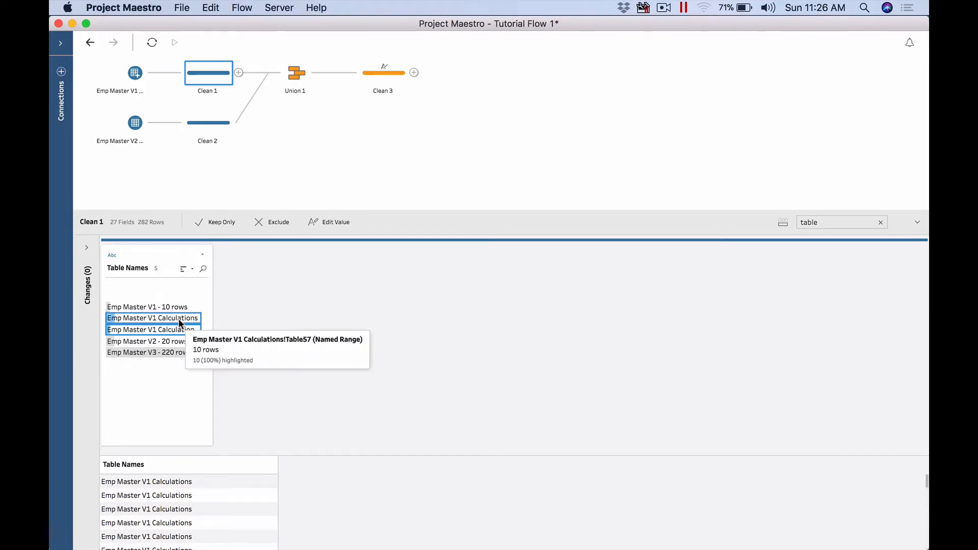
{"action": "left_click", "coordinate": [278, 222]}
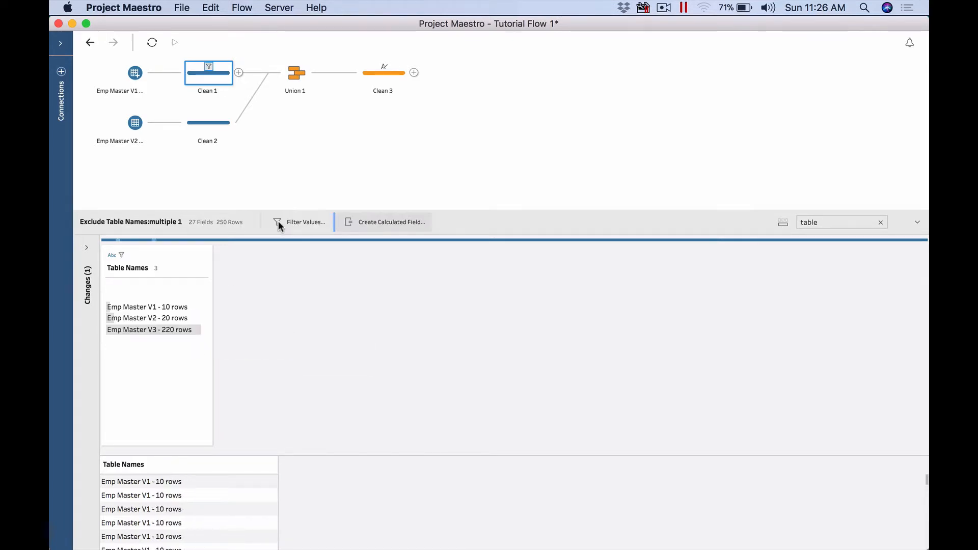
Remove the Emp Master V2 input and its Clean 2 step from the flow.
{"action": "left_click", "coordinate": [134, 123]}
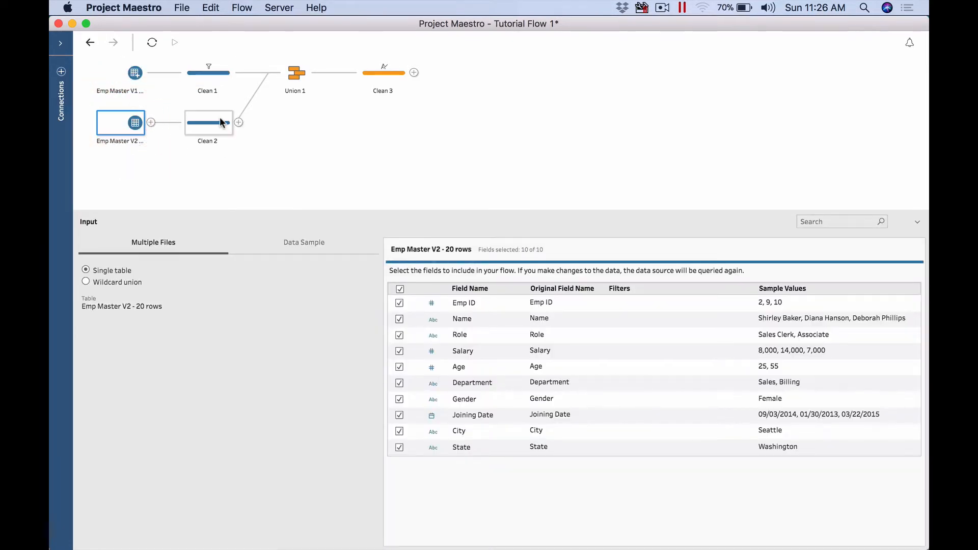
{"action": "left_click", "coordinate": [220, 123]}
{"action": "left_click", "coordinate": [127, 116]}
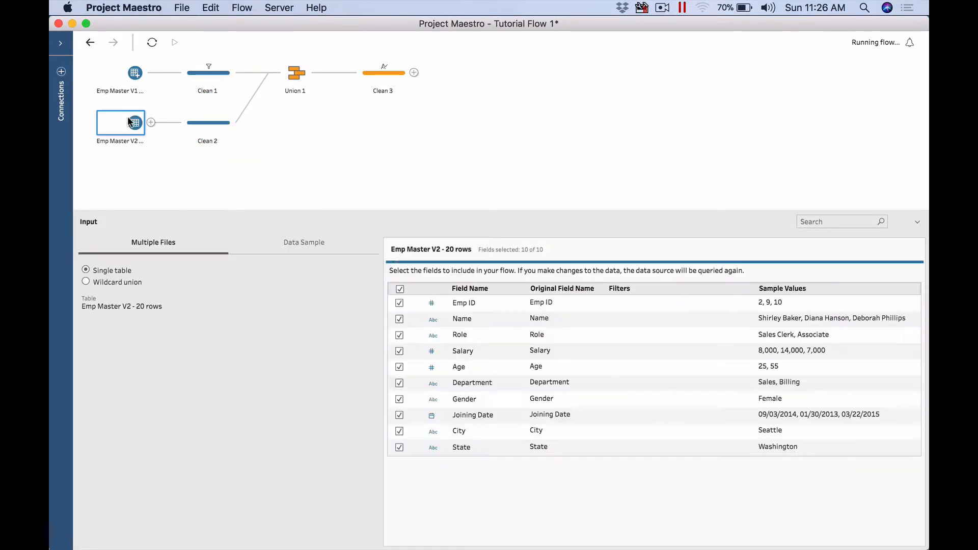
{"action": "right_click", "coordinate": [128, 116]}
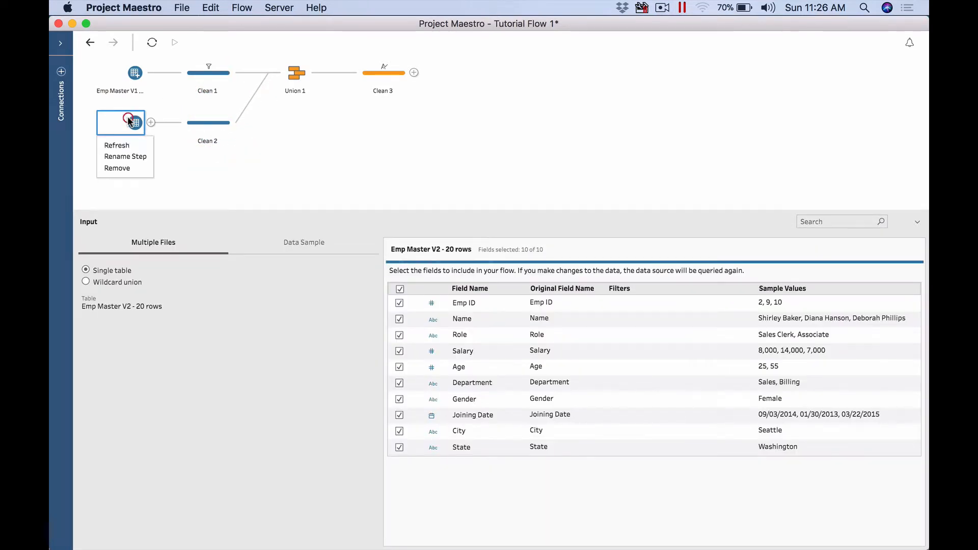
{"action": "left_click", "coordinate": [256, 172]}
{"action": "left_click", "coordinate": [227, 149]}
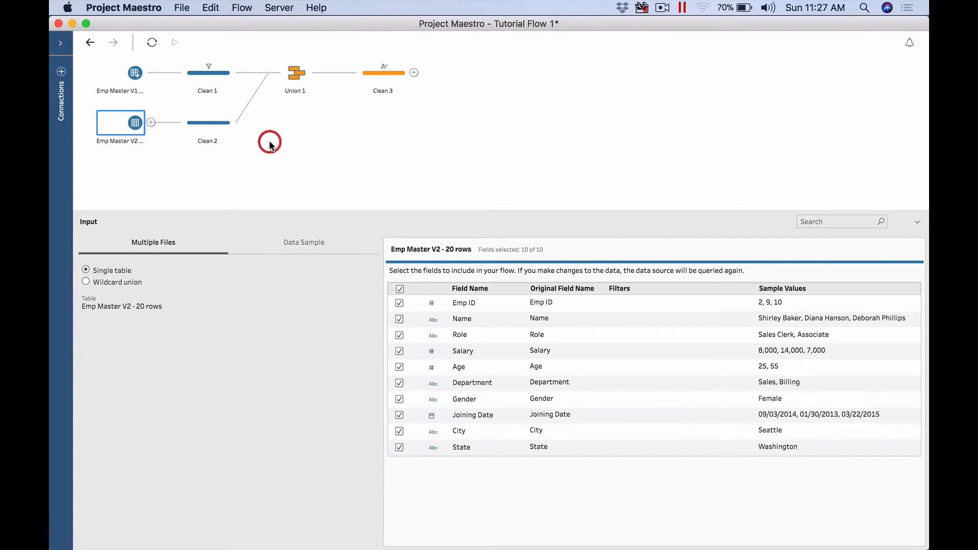
{"action": "right_click", "coordinate": [117, 122]}
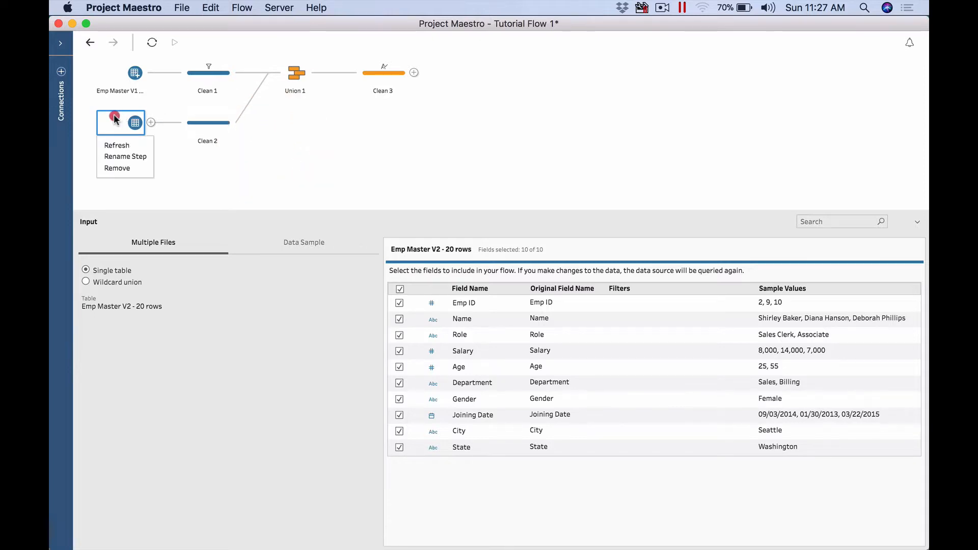
{"action": "left_click", "coordinate": [128, 169]}
{"action": "left_click", "coordinate": [196, 122]}
{"action": "right_click", "coordinate": [198, 122]}
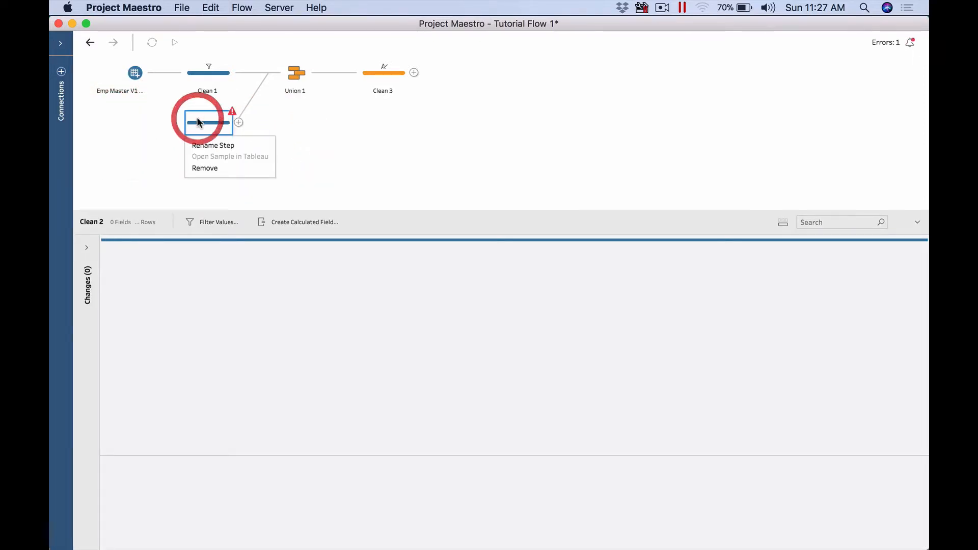
{"action": "left_click", "coordinate": [218, 168]}
Check the Union 1 results against the Emp Master V1 input and remove the Union 1 step from the flow.
{"action": "left_click", "coordinate": [296, 66]}
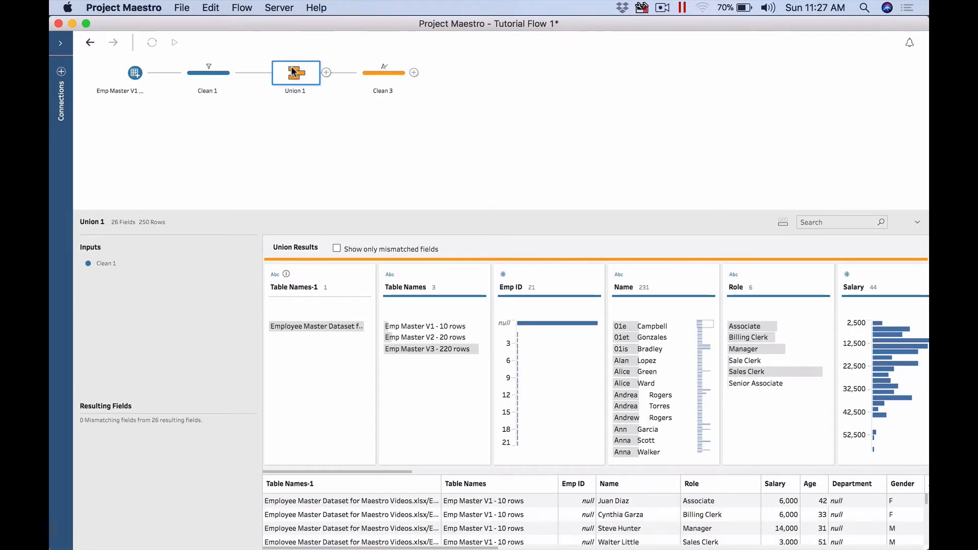
{"action": "left_click", "coordinate": [134, 72]}
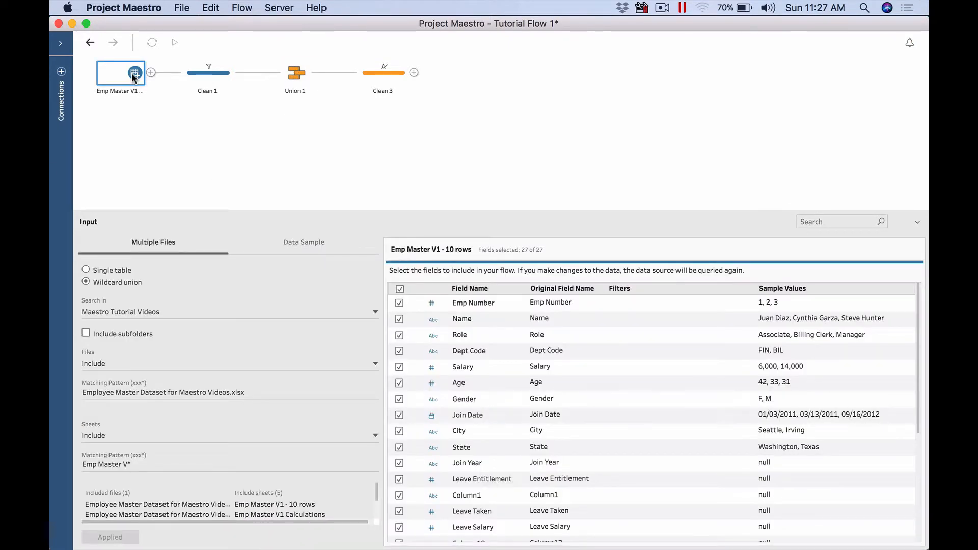
{"action": "left_click", "coordinate": [290, 78]}
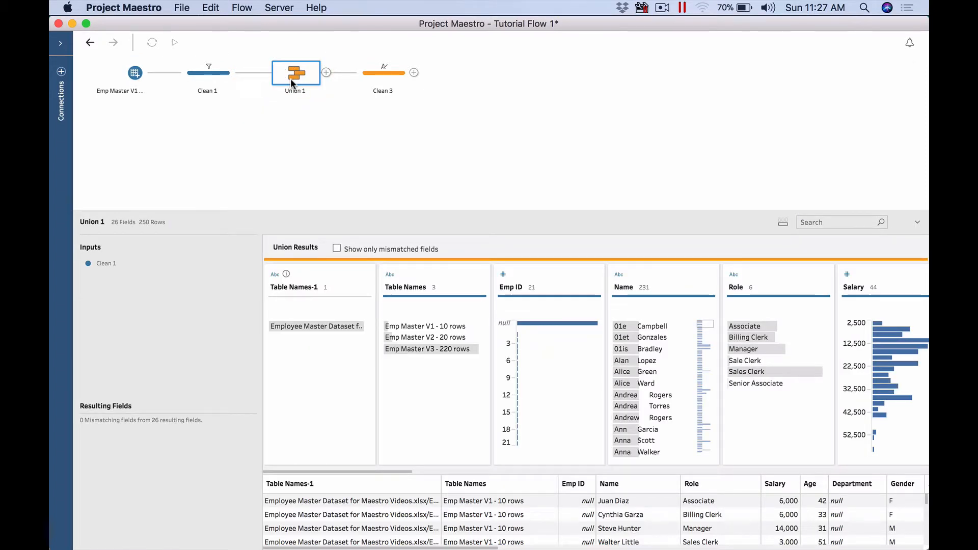
{"action": "right_click", "coordinate": [290, 78]}
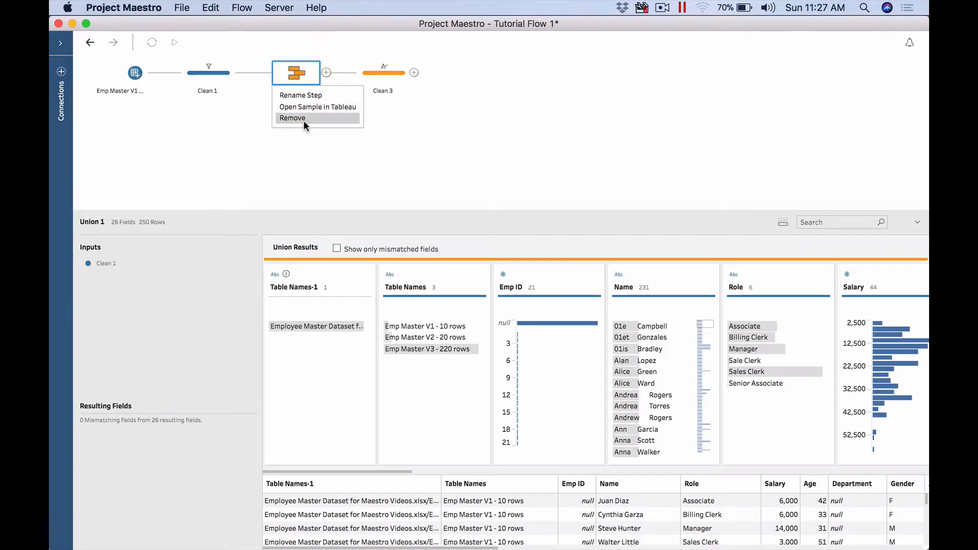
{"action": "left_click", "coordinate": [304, 122]}
Examine Clean 3 against Clean 1, its error notification, and its Group and Replace changes on Dept Code and Gender.
{"action": "left_click", "coordinate": [298, 74]}
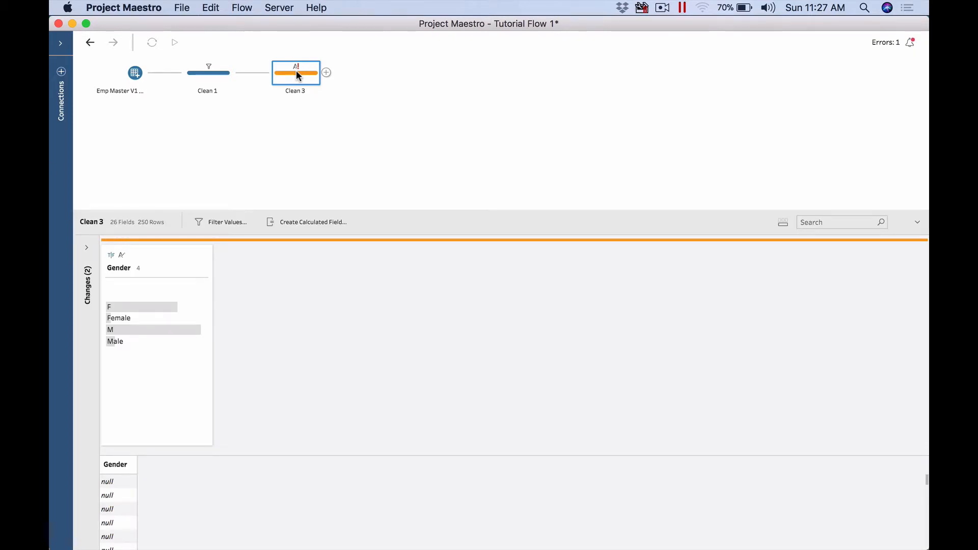
{"action": "left_click", "coordinate": [212, 71]}
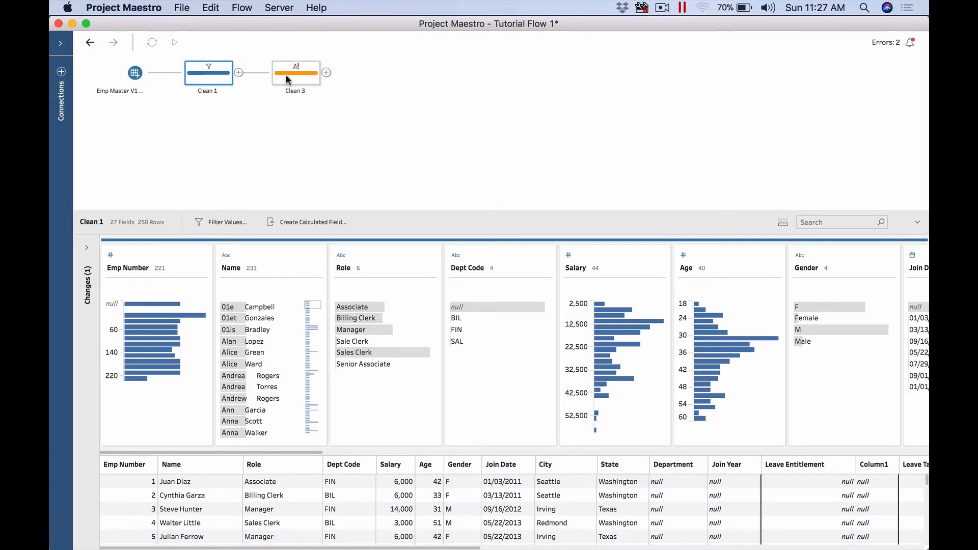
{"action": "left_click", "coordinate": [285, 75]}
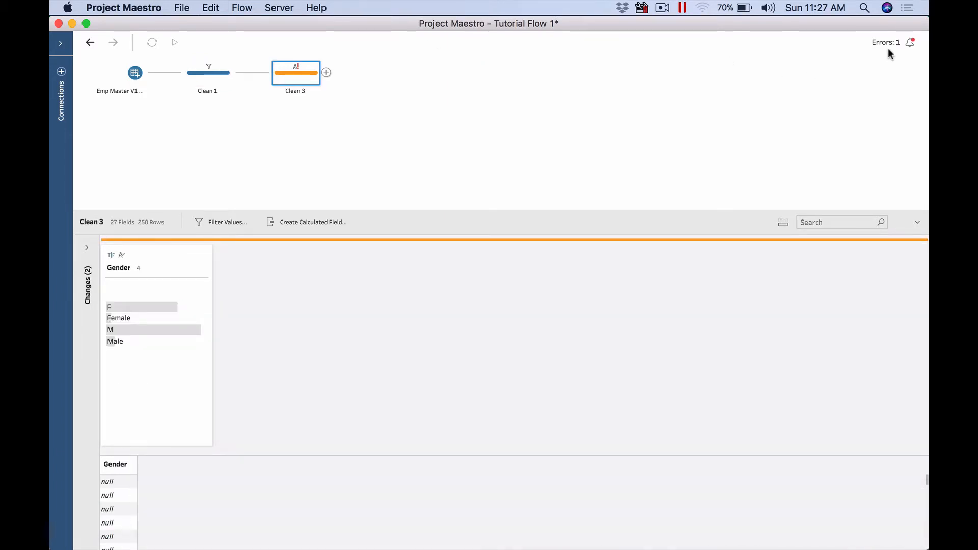
{"action": "left_click", "coordinate": [907, 42]}
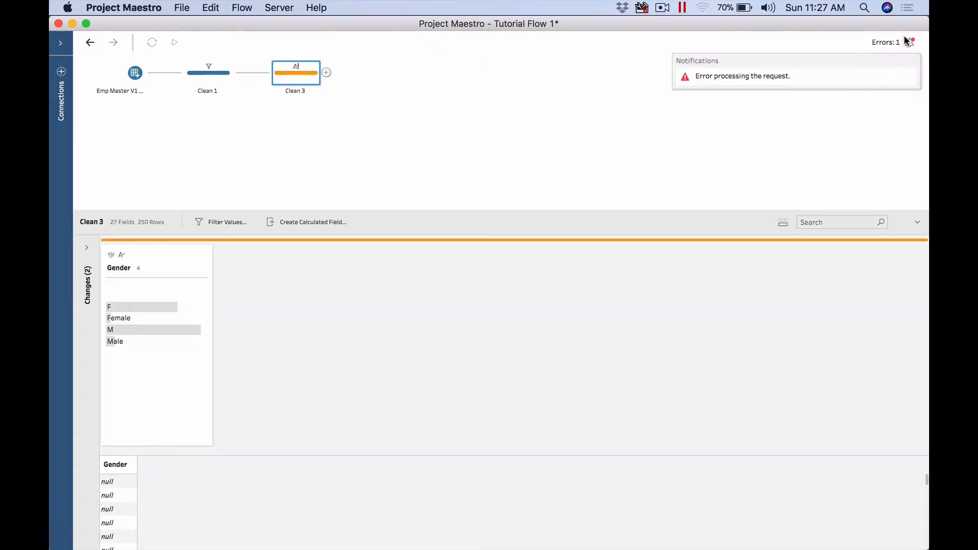
{"action": "left_click", "coordinate": [657, 94]}
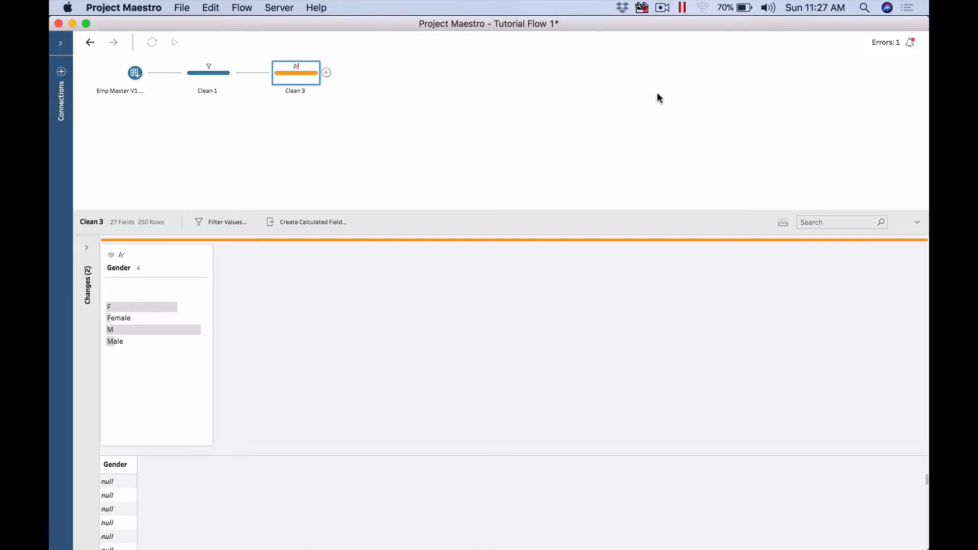
{"action": "left_click", "coordinate": [87, 248]}
{"action": "left_click", "coordinate": [151, 270]}
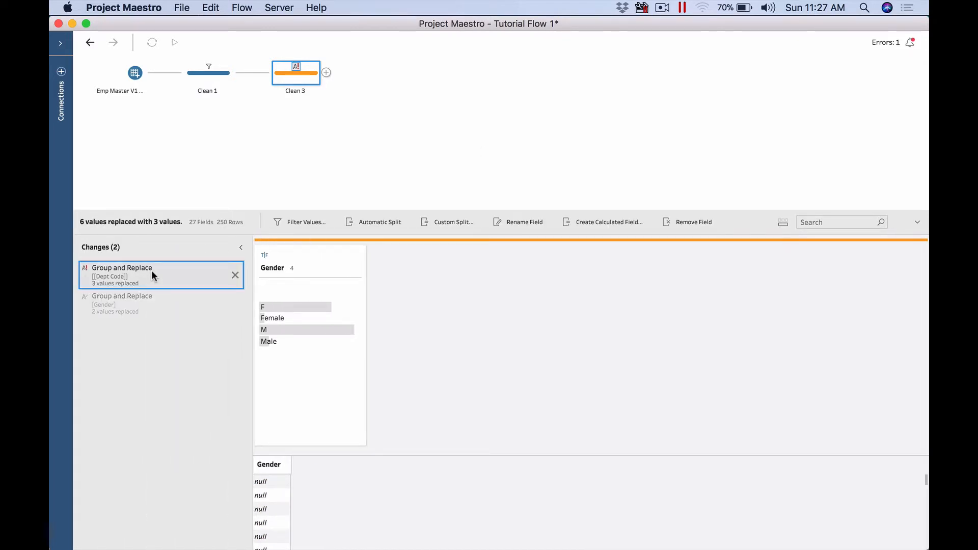
{"action": "left_click", "coordinate": [135, 312]}
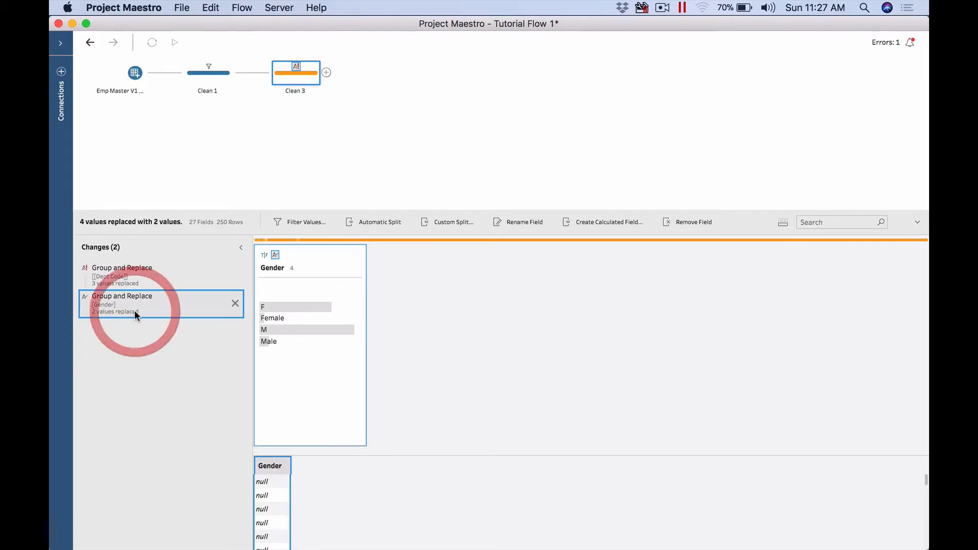
{"action": "left_click", "coordinate": [151, 272]}
Search the Clean 1 fields for dept, clear the search, and look through the field profiles.
{"action": "left_click", "coordinate": [197, 81]}
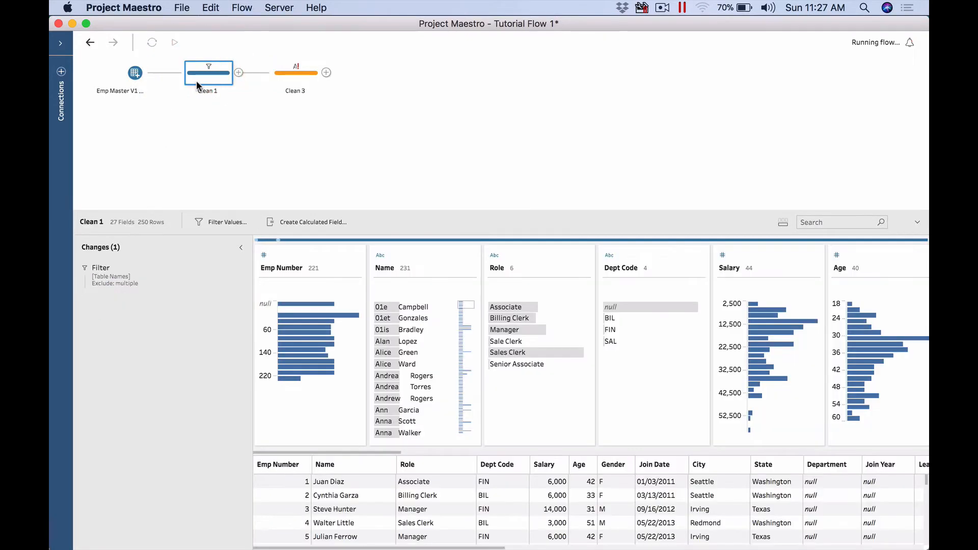
{"action": "left_click", "coordinate": [807, 223]}
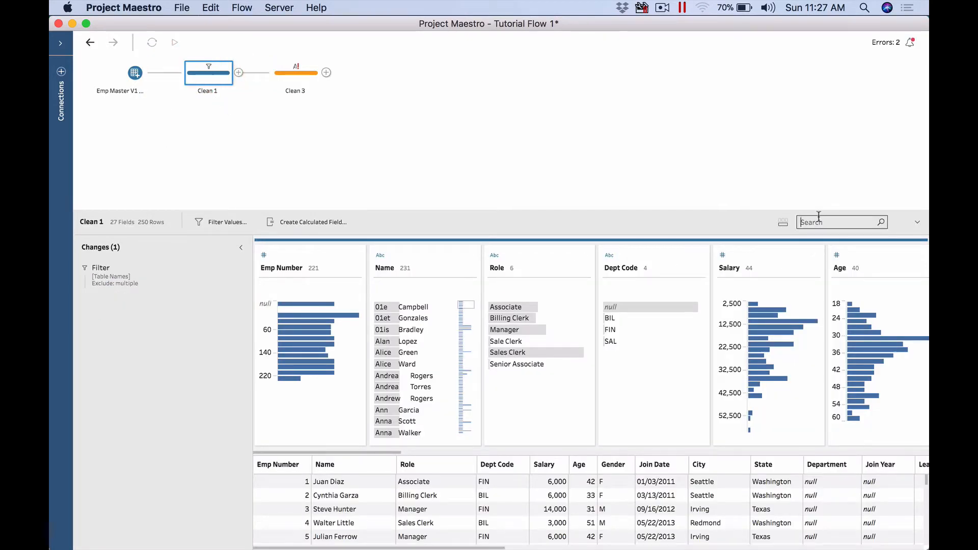
{"action": "type", "text": "dept"}
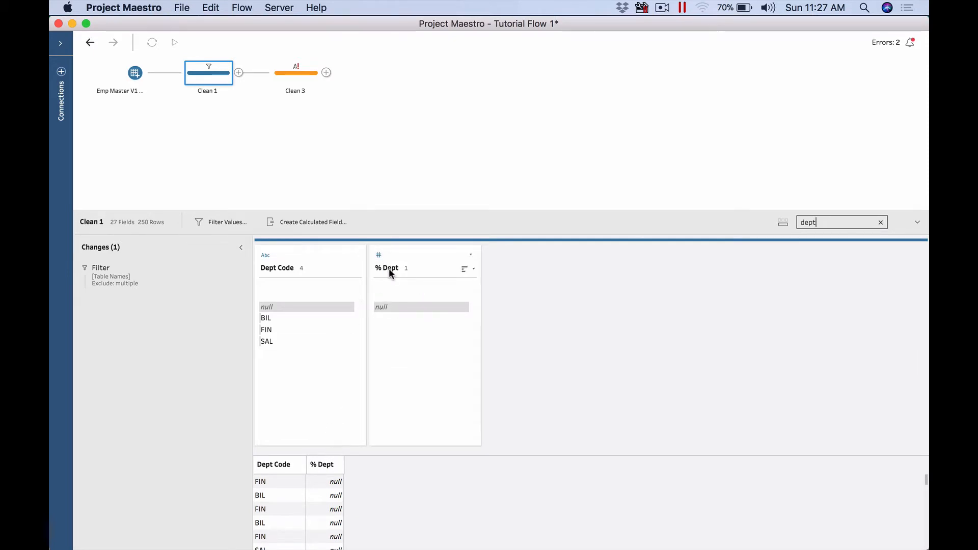
{"action": "left_click", "coordinate": [880, 223]}
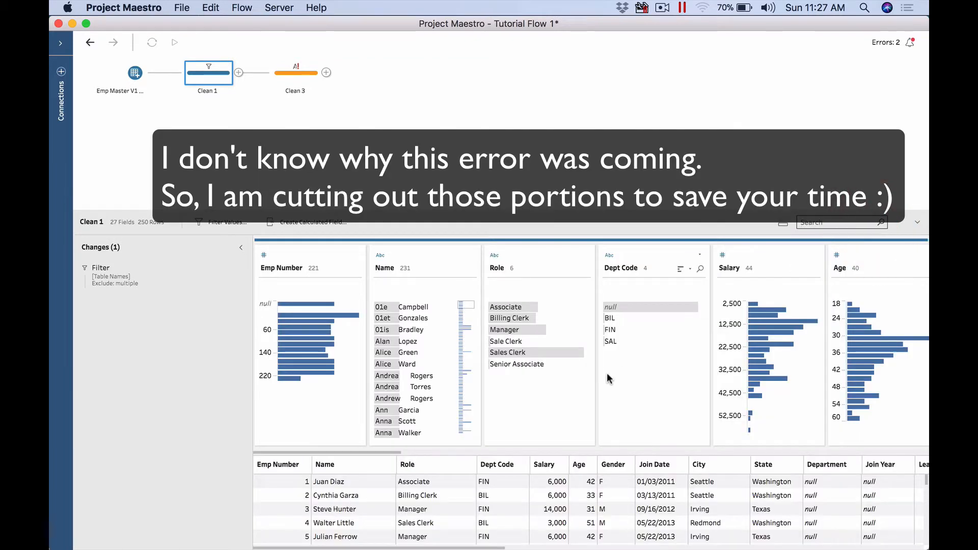
{"action": "scroll", "coordinate": [607, 375], "scroll_direction": "right", "scroll_amount": 6}
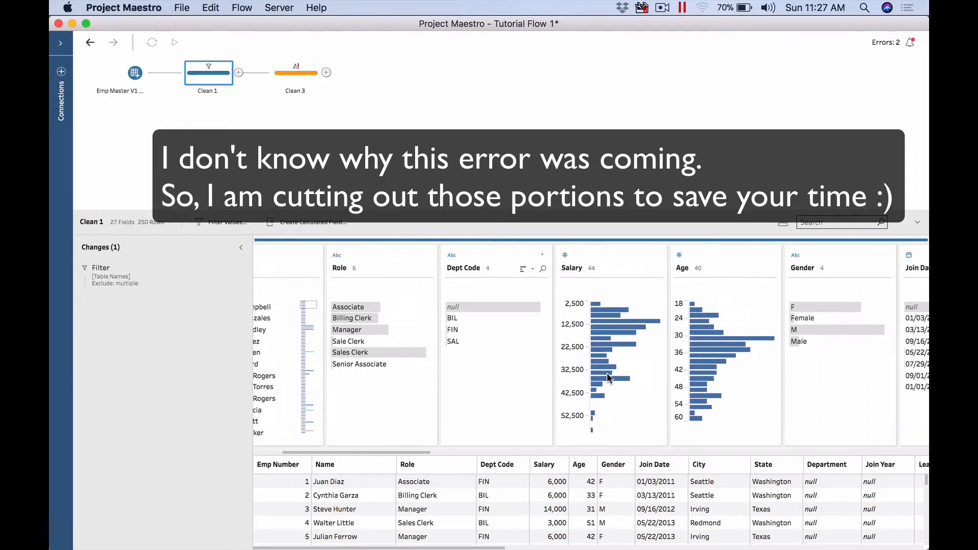
Review the Dept Code field in Clean 3 and the wildcard union settings of the Emp Master V1 input.
{"action": "scroll", "coordinate": [606, 372], "scroll_direction": "right", "scroll_amount": 8}
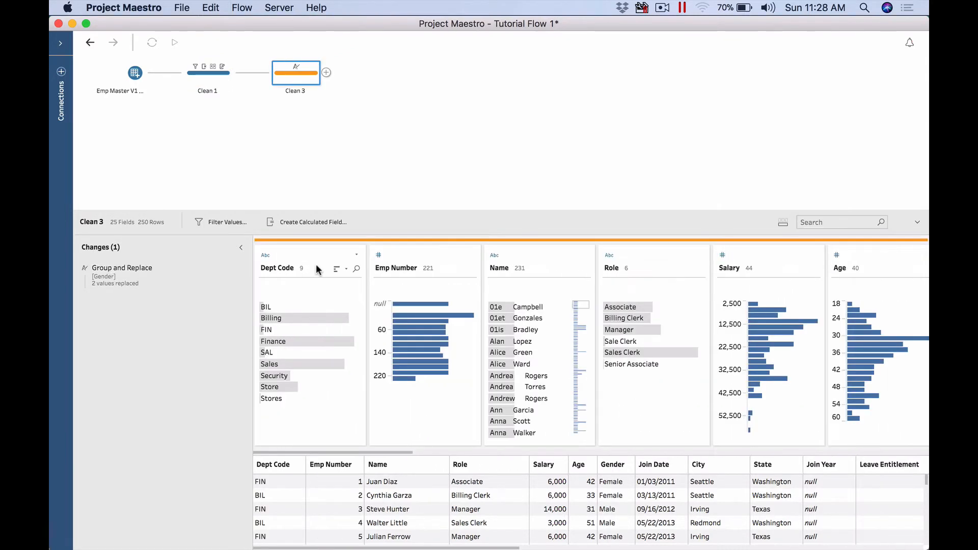
{"action": "left_click", "coordinate": [316, 269]}
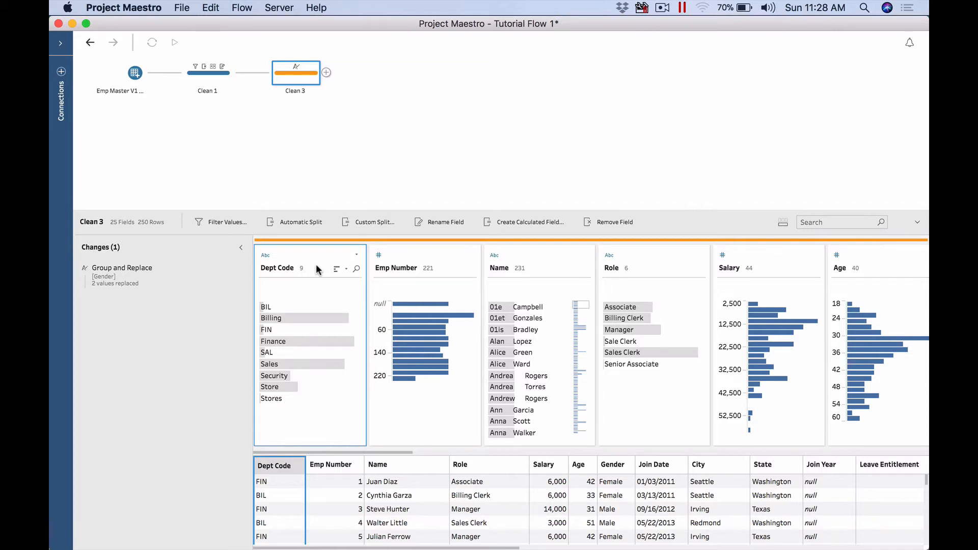
{"action": "left_click", "coordinate": [135, 73]}
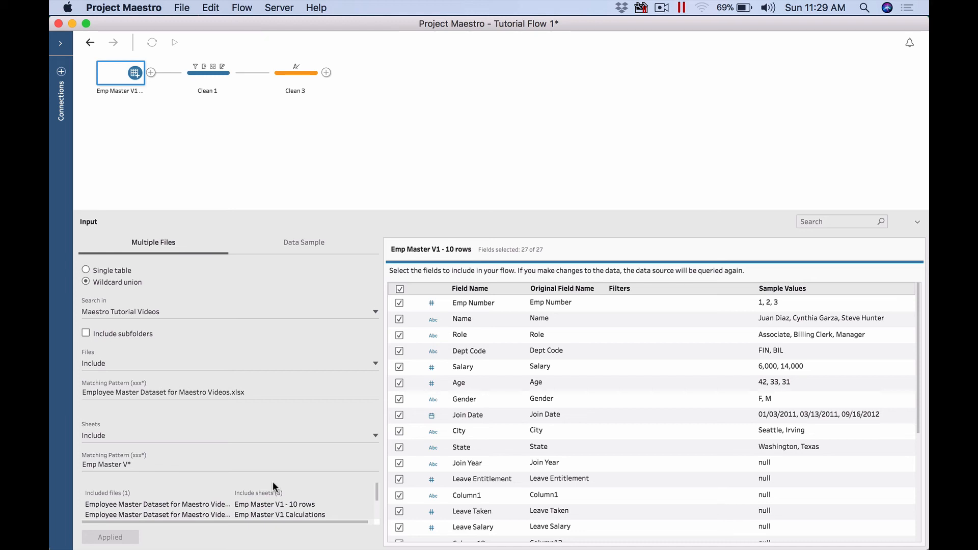
Switch to the XMind class notes, collapse the "6. Stack them up" topic and select "5. Put them side by side".
{"action": "key", "text": "super+Tab"}
{"action": "key", "text": "super+Tab"}
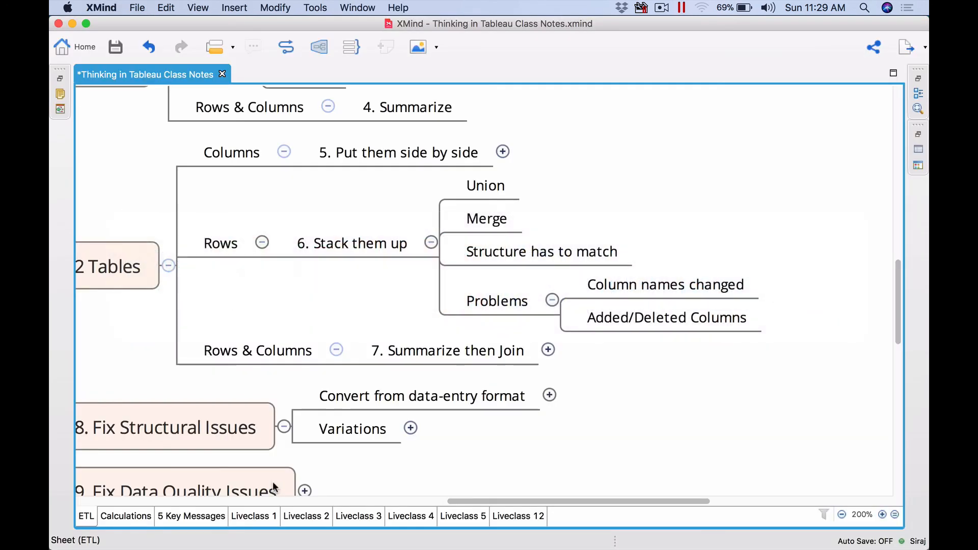
{"action": "left_click", "coordinate": [430, 243]}
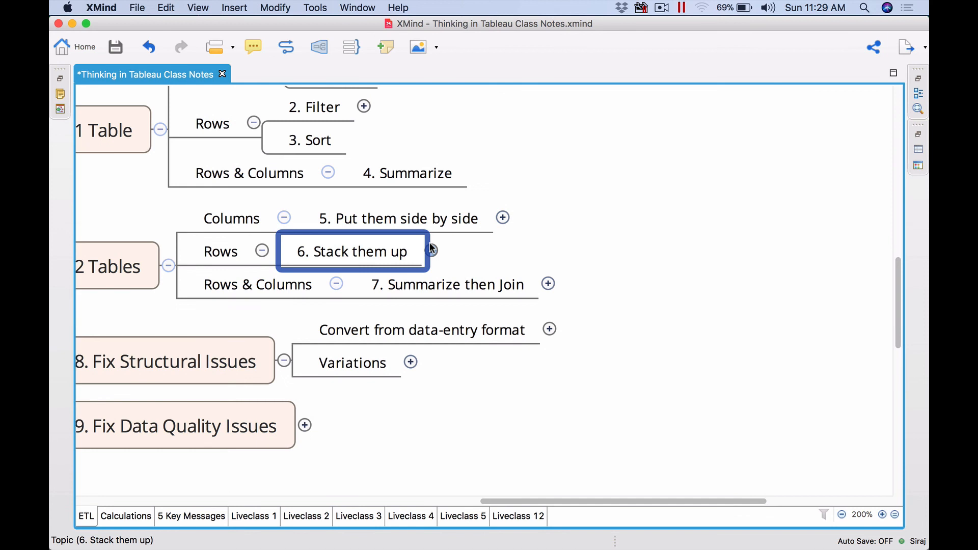
{"action": "left_click", "coordinate": [382, 219]}
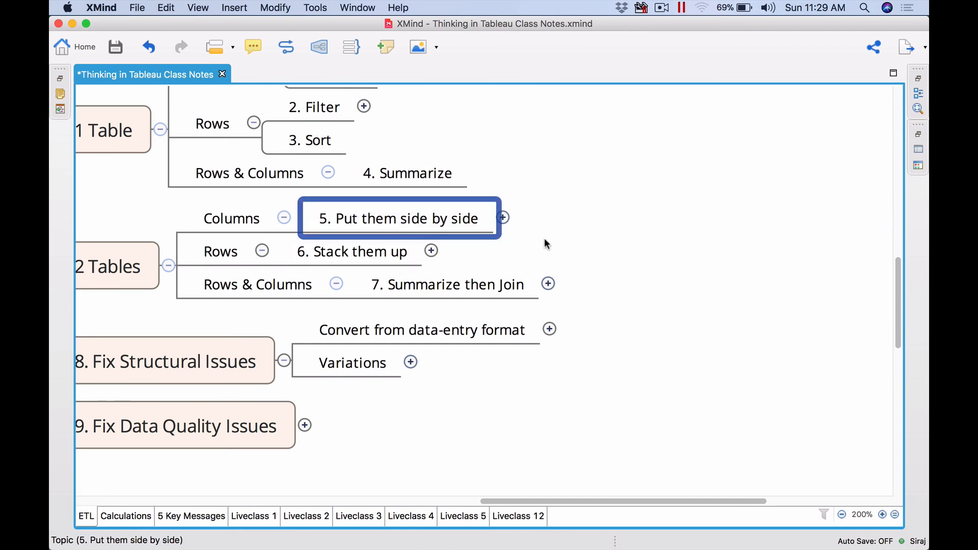